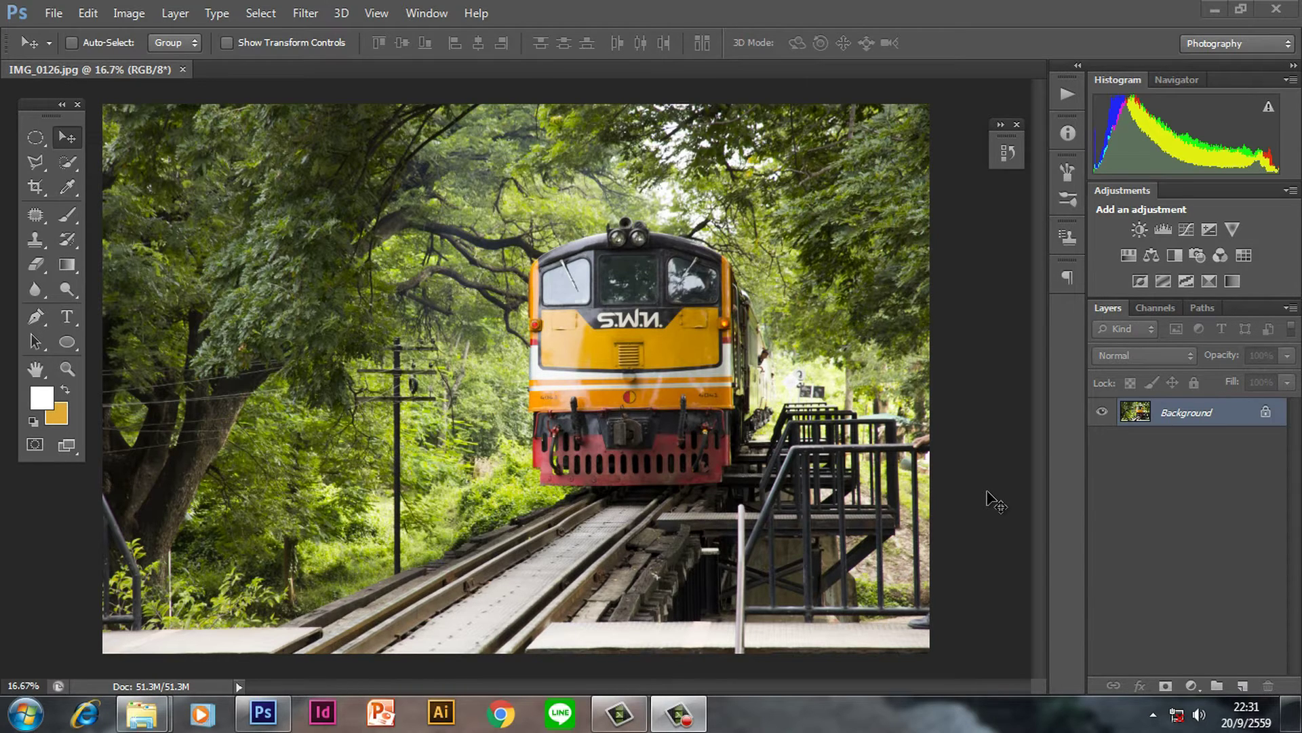
Choose the Crop tool's Size & Resolution preset option with width measured in pixels.
{"action": "left_click", "coordinate": [34, 186]}
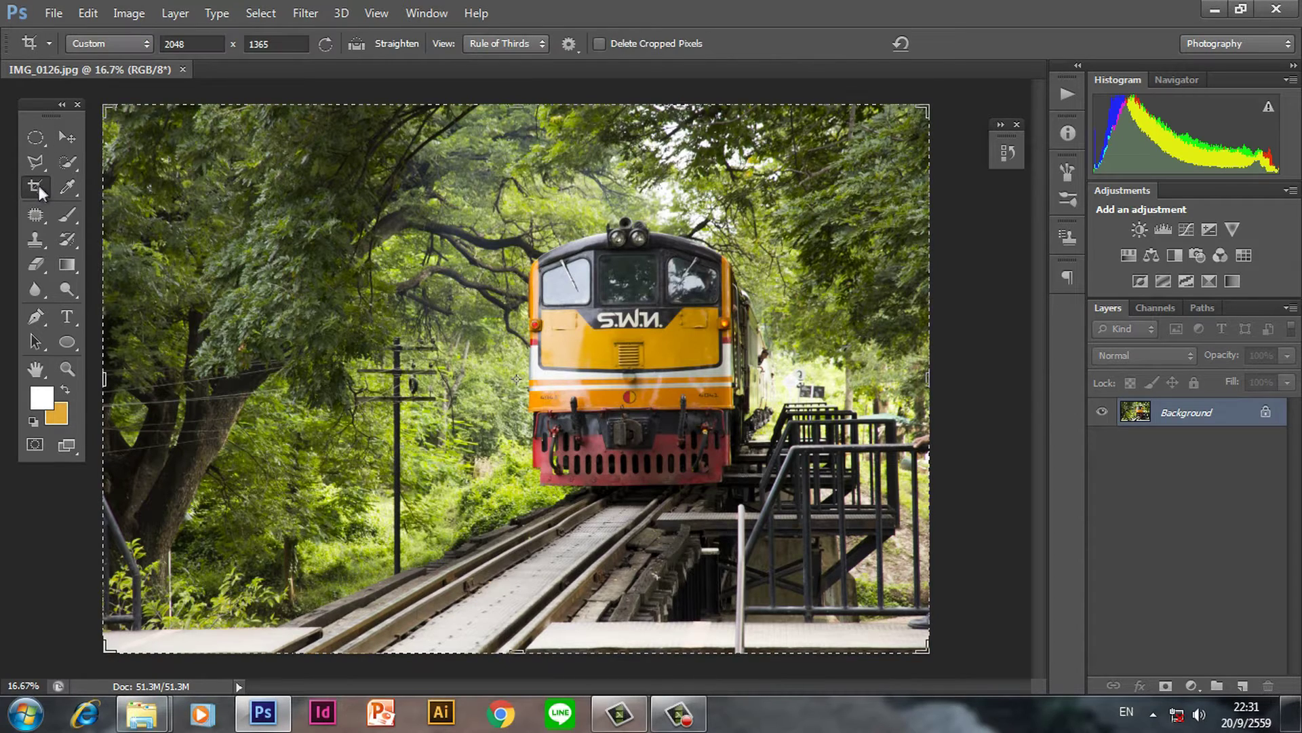
{"action": "left_click", "coordinate": [127, 44]}
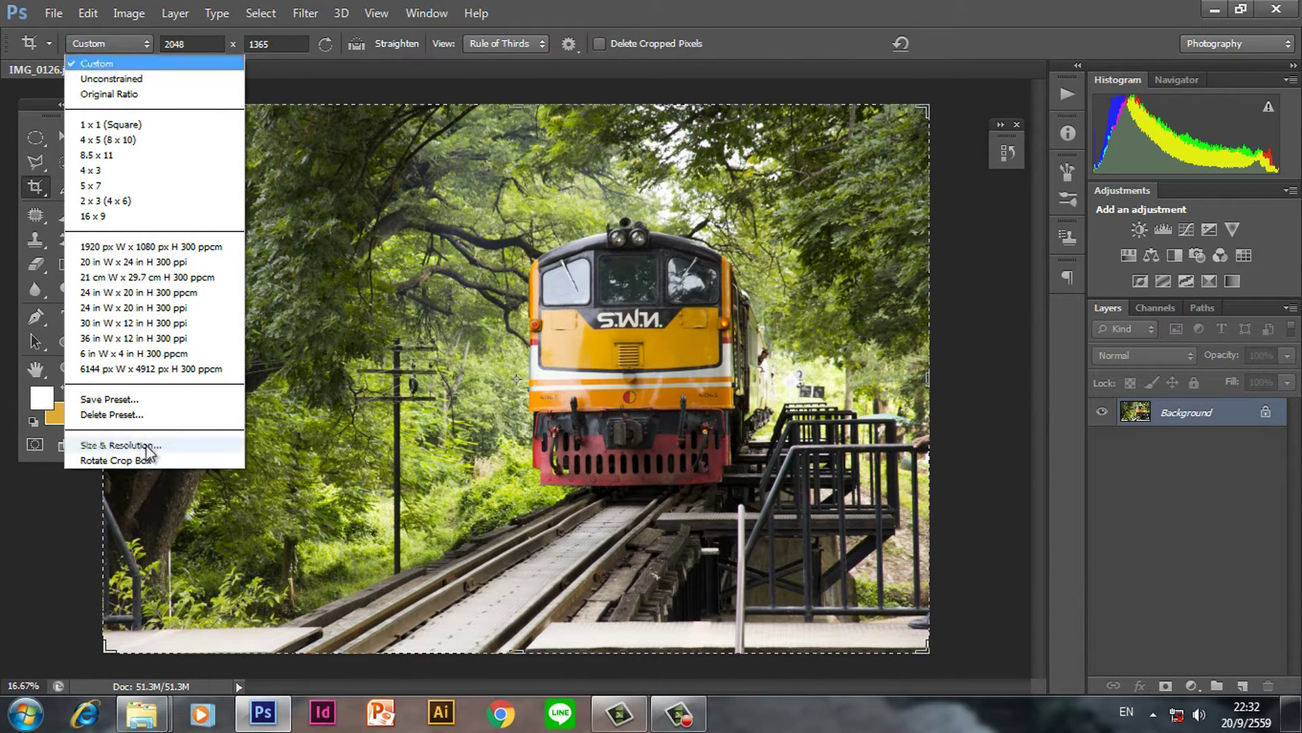
{"action": "left_click", "coordinate": [144, 446]}
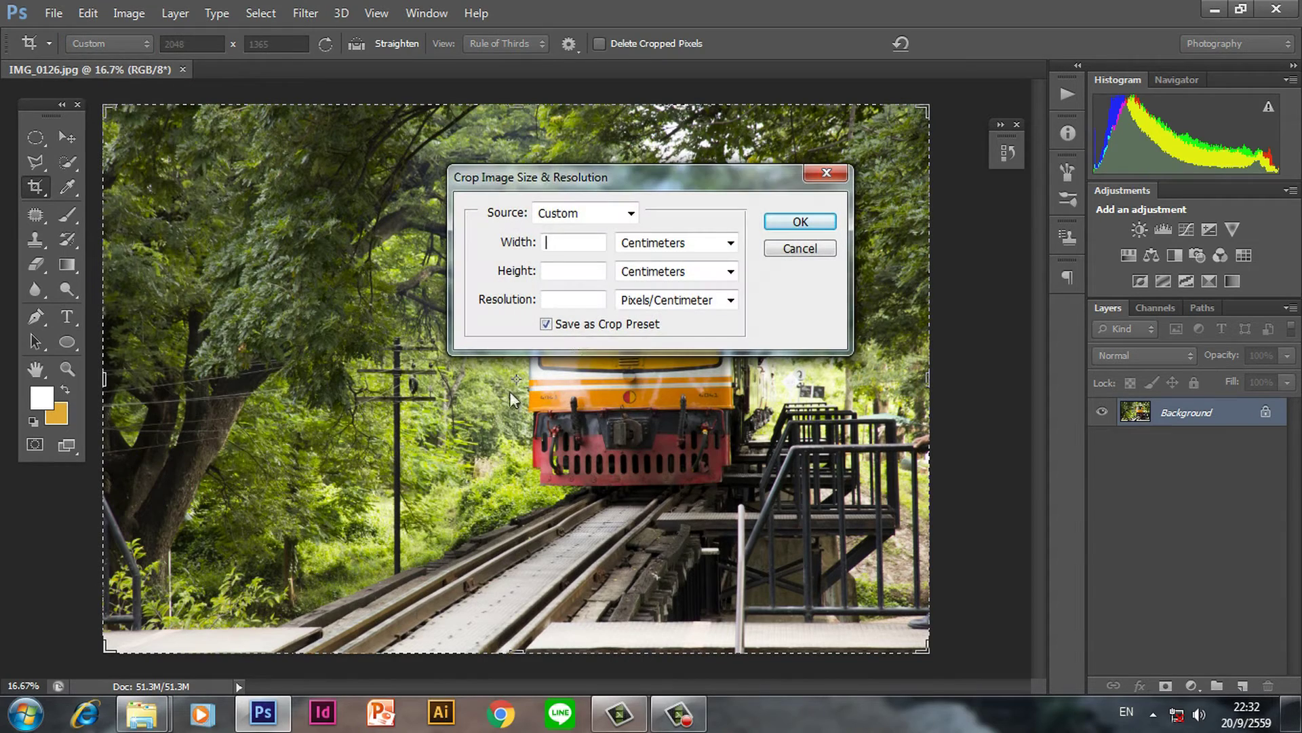
{"action": "left_click", "coordinate": [722, 245]}
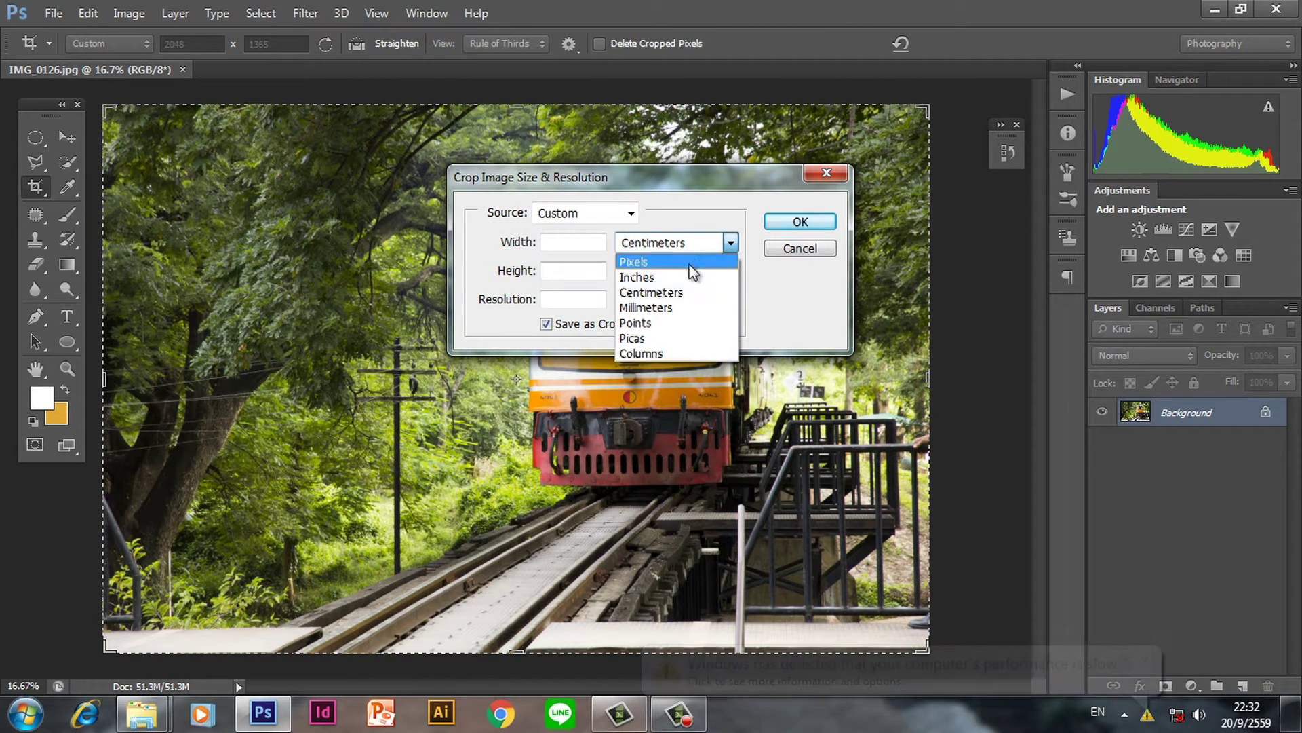
{"action": "left_click", "coordinate": [687, 263]}
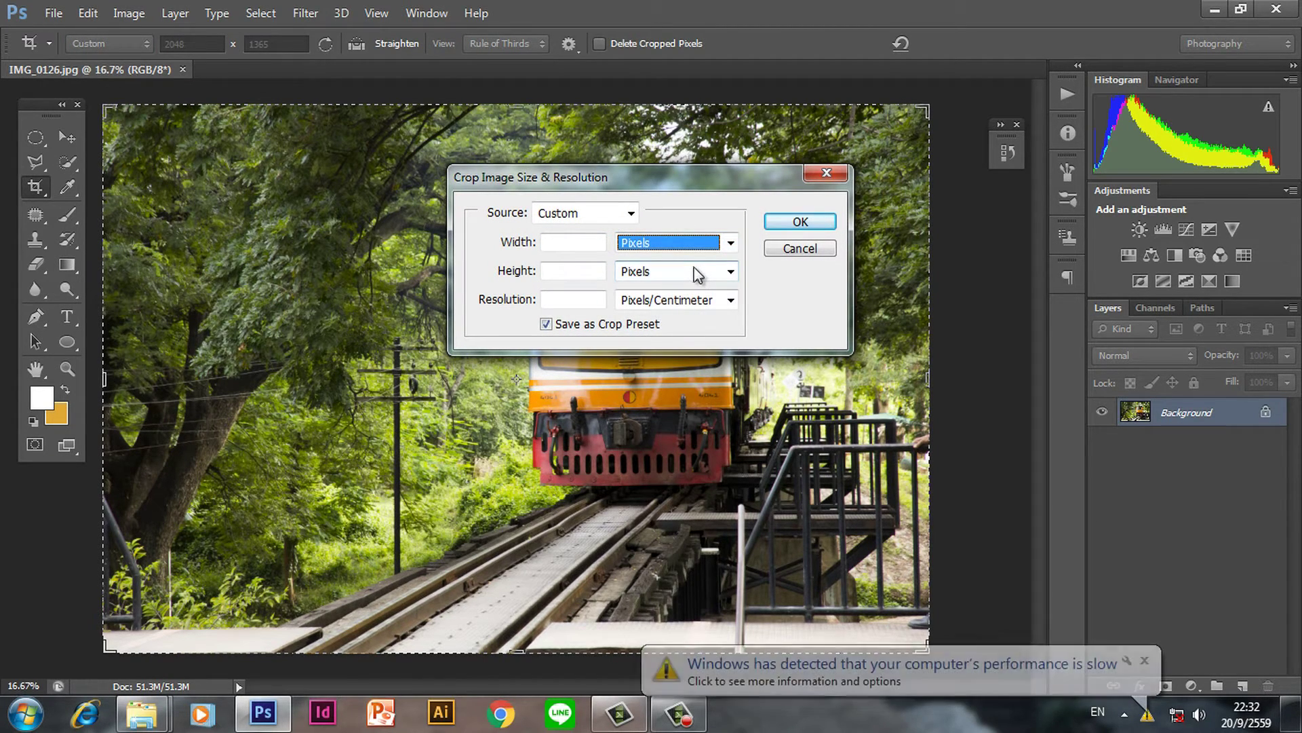
{"action": "left_click", "coordinate": [1145, 660]}
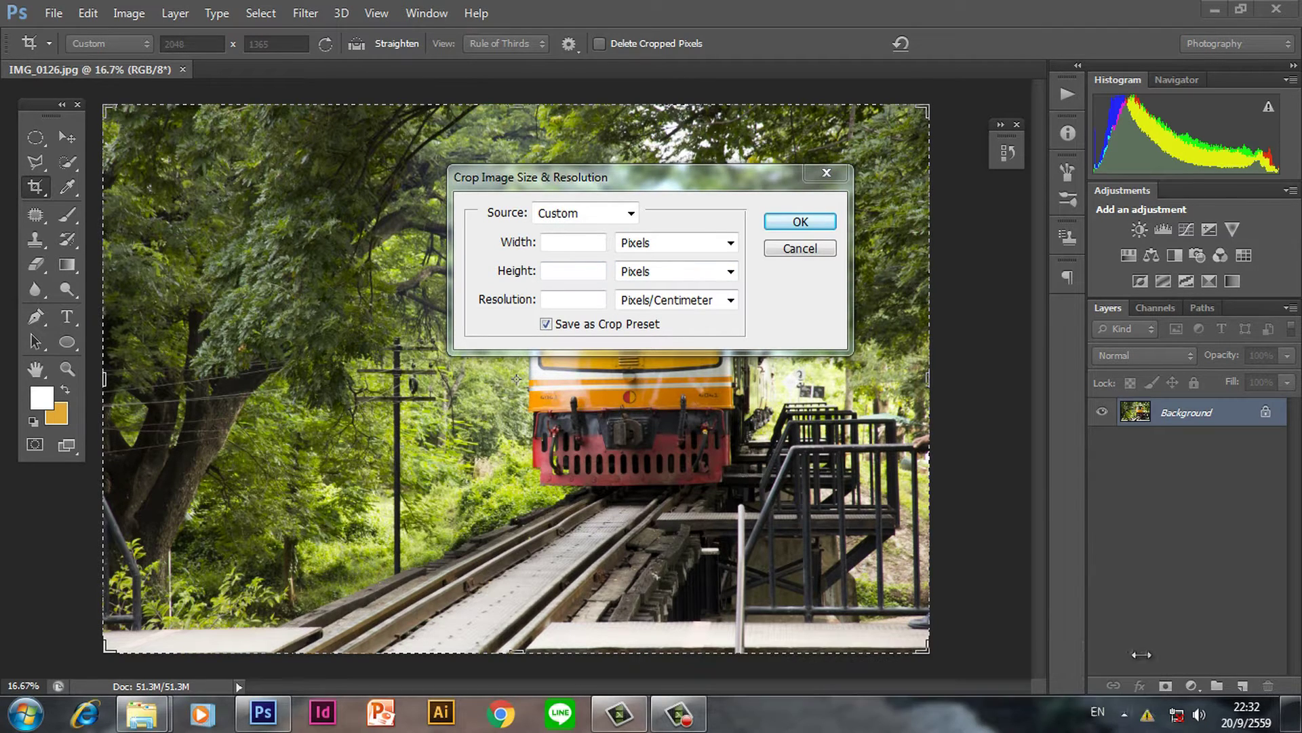
Enter a 2048 × 1365 px crop at resolution 300 and save it as a crop preset.
{"action": "left_click", "coordinate": [595, 242]}
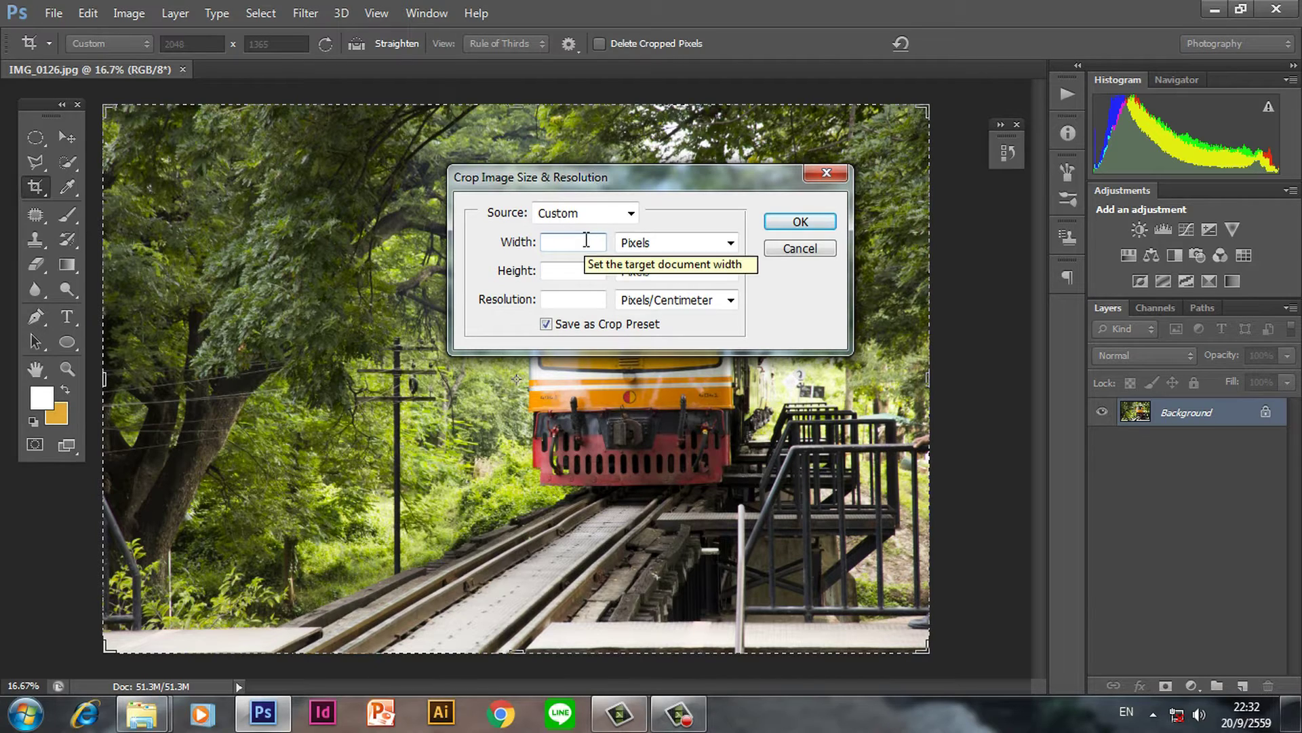
{"action": "type", "text": "2048"}
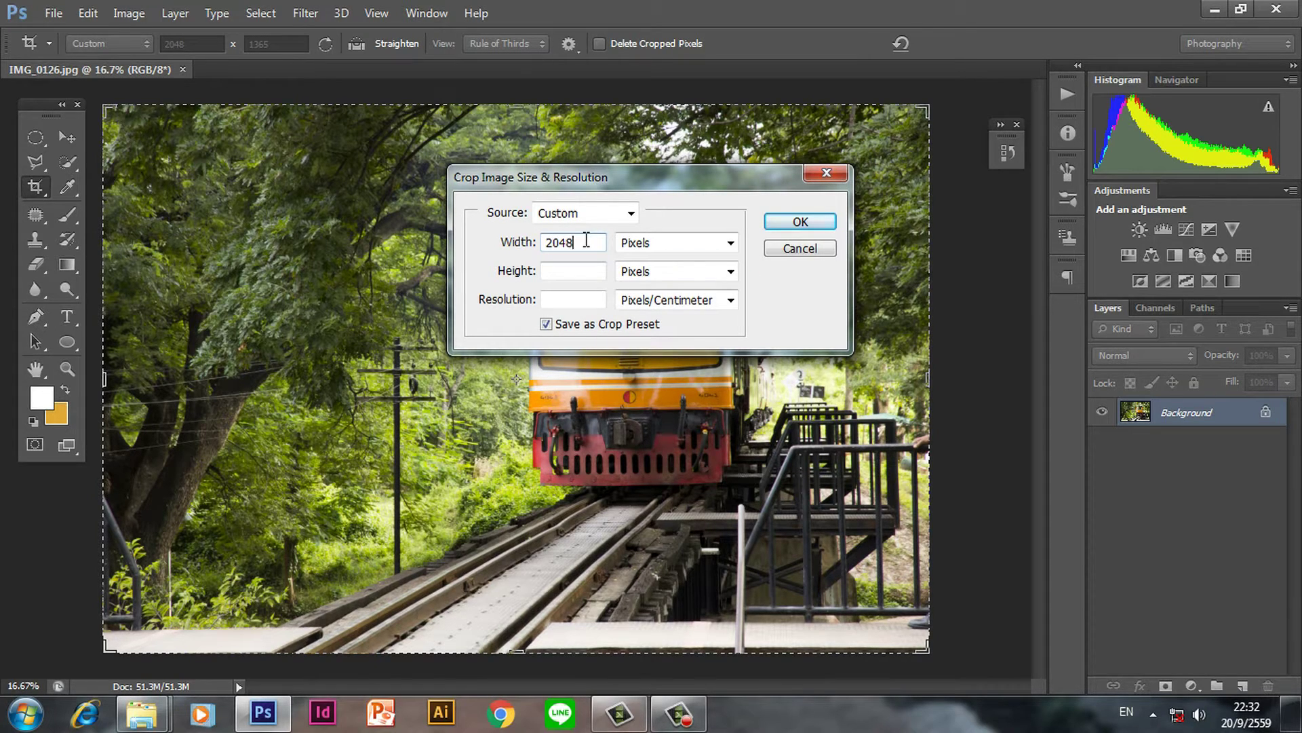
{"action": "left_click", "coordinate": [573, 271]}
{"action": "type", "text": "1"}
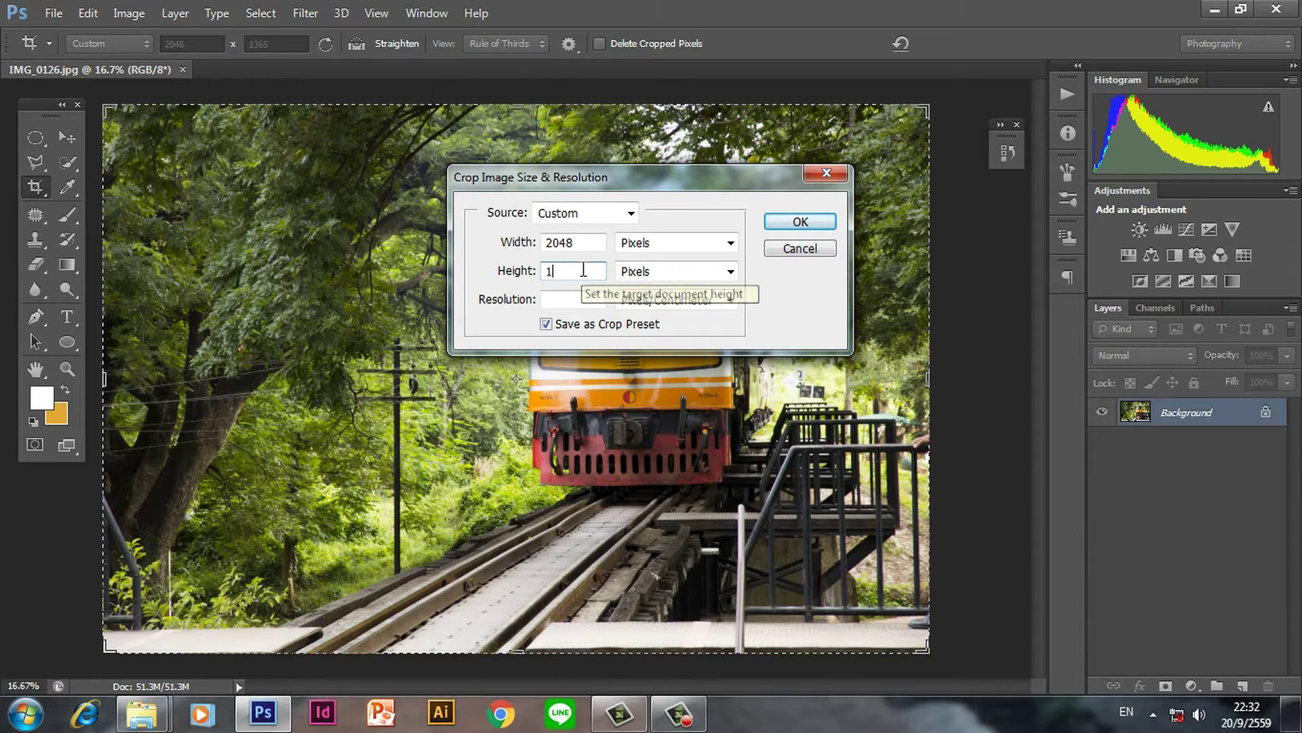
{"action": "type", "text": "365"}
{"action": "left_click", "coordinate": [588, 298]}
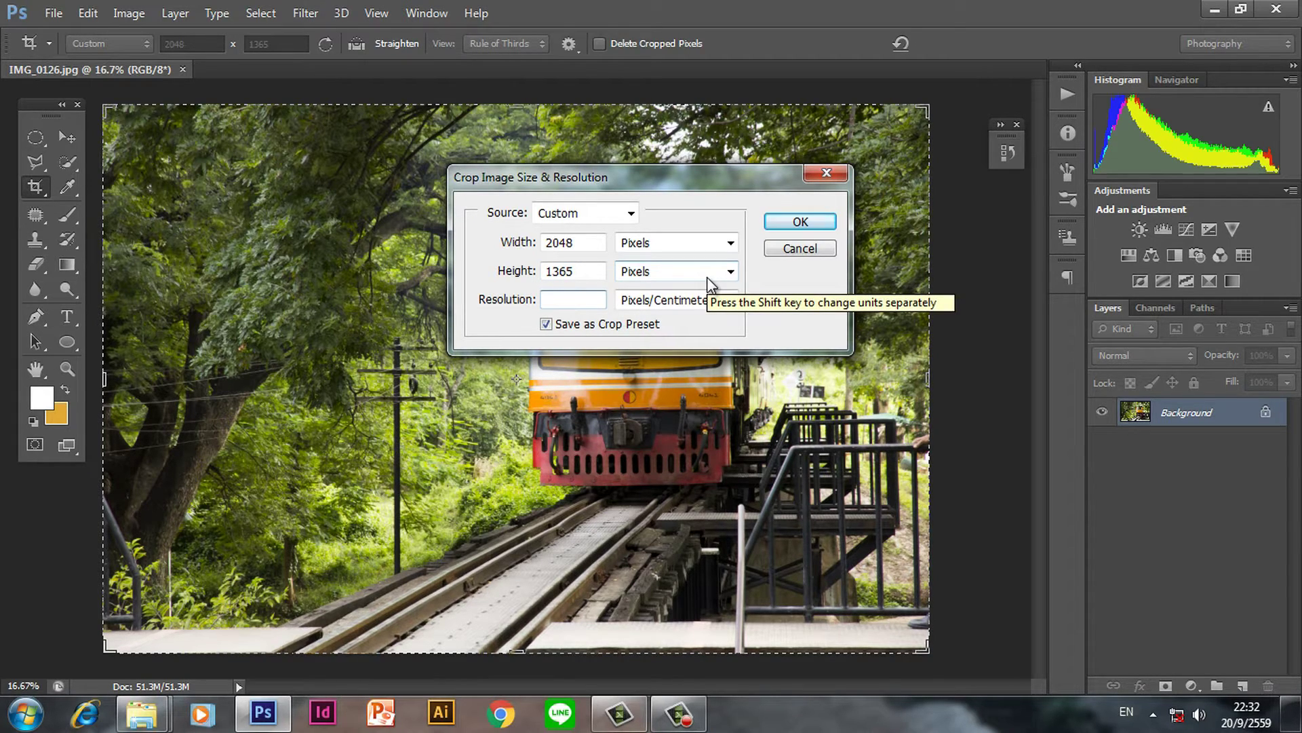
{"action": "type", "text": "300"}
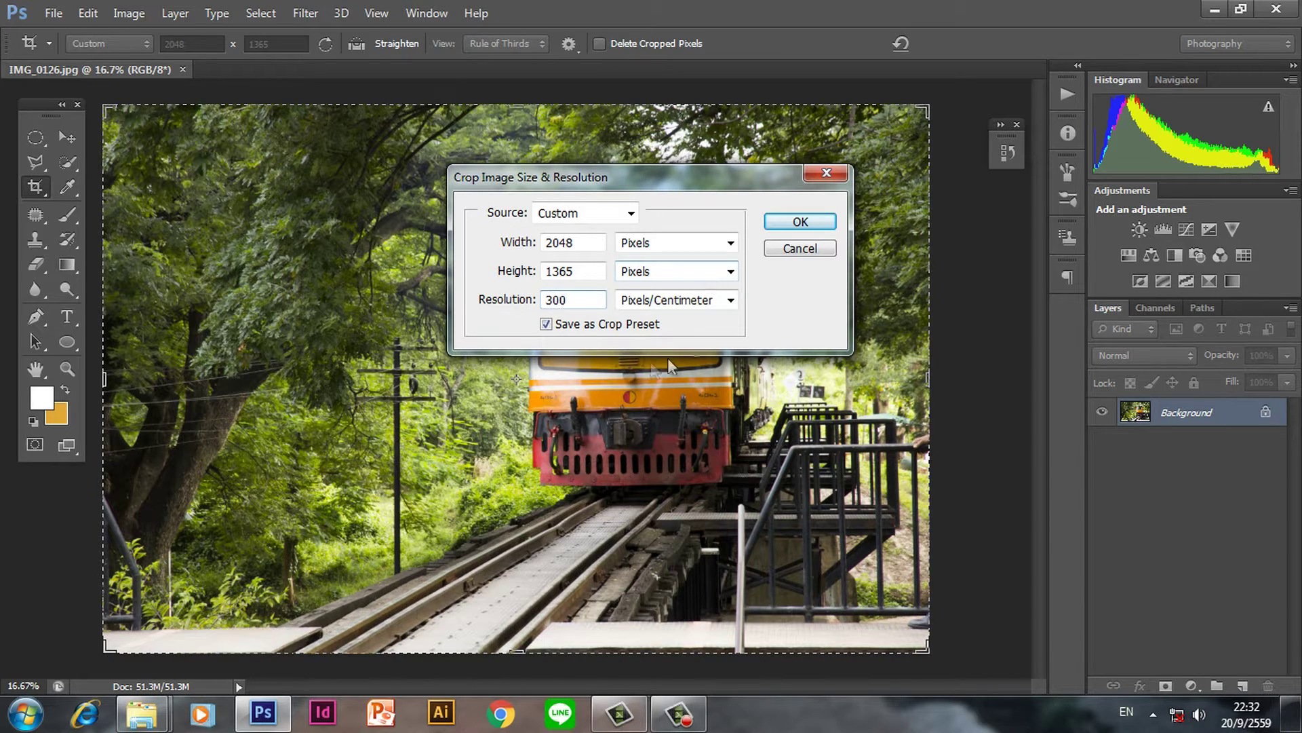
{"action": "left_click", "coordinate": [801, 224]}
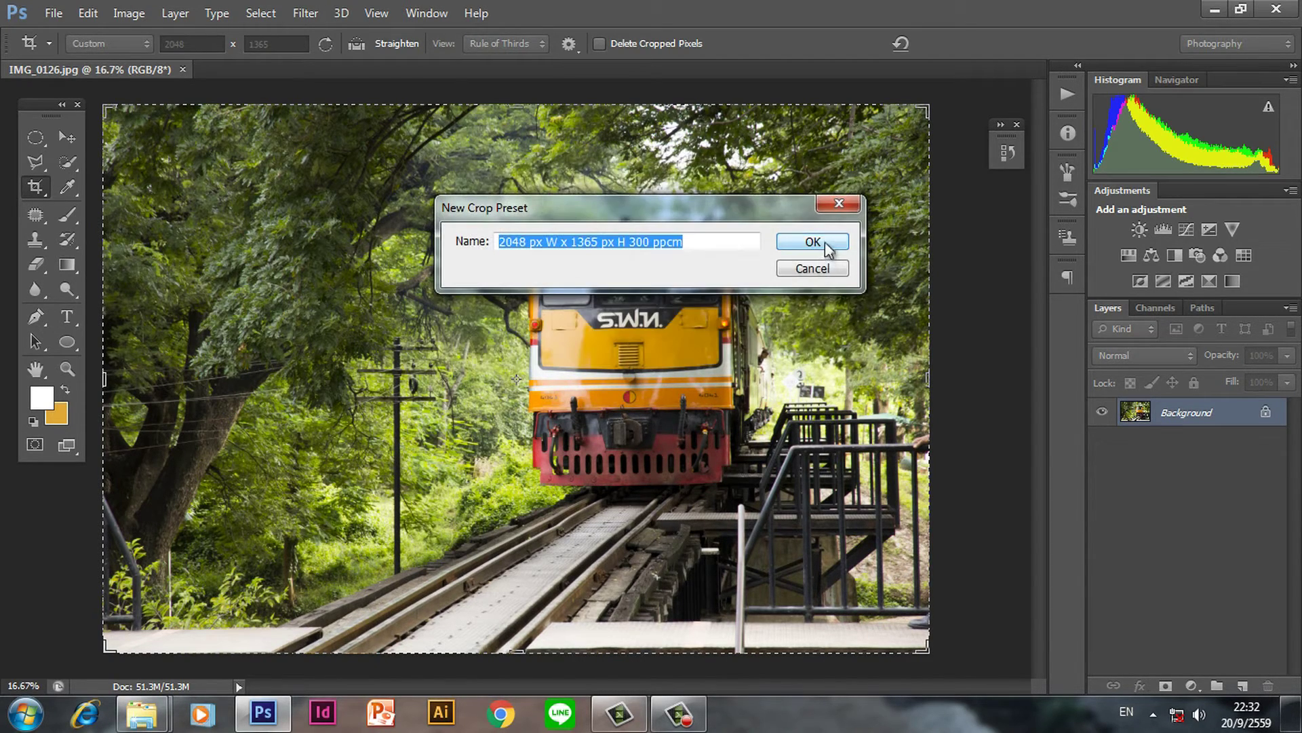
{"action": "left_click", "coordinate": [824, 239]}
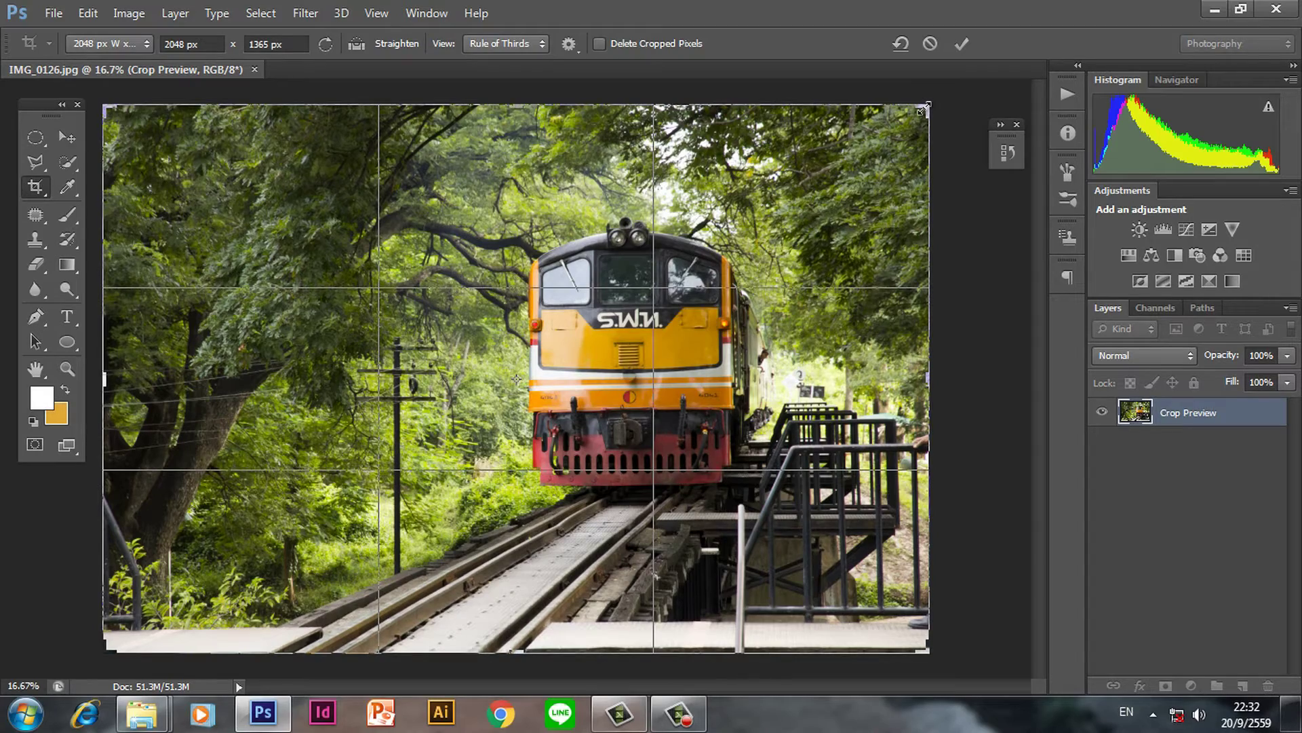
Tighten the crop corners around the train, shift the photo right, and apply the crop.
{"action": "left_click_drag", "start_coordinate": [923, 110], "coordinate": [902, 128]}
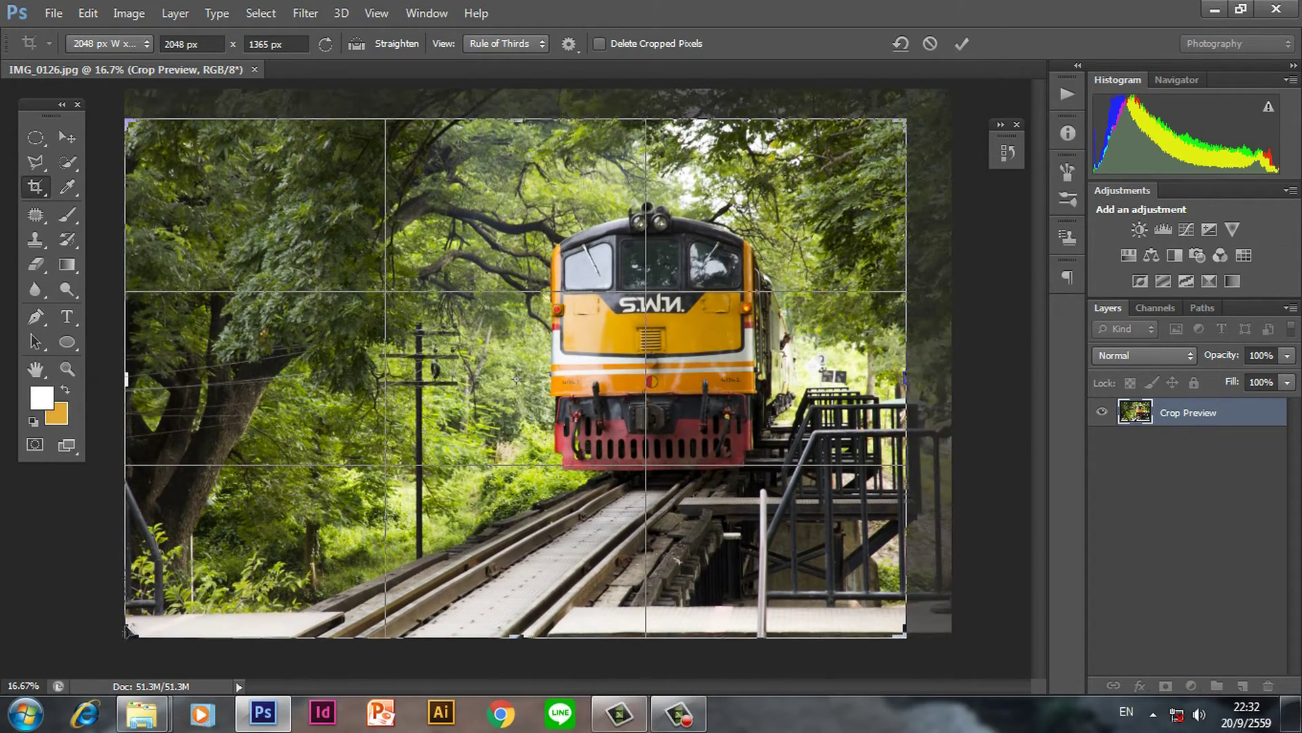
{"action": "left_click_drag", "start_coordinate": [128, 633], "coordinate": [133, 626]}
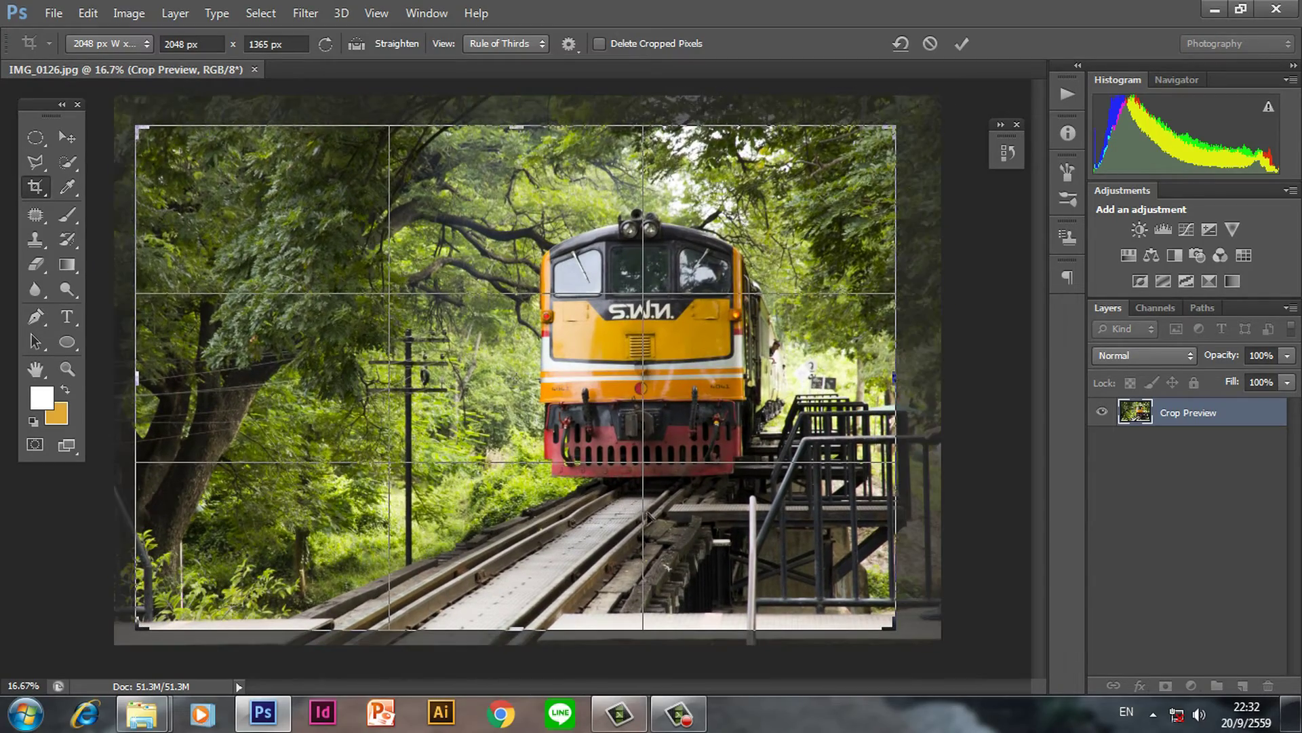
{"action": "left_click_drag", "start_coordinate": [678, 528], "coordinate": [692, 529]}
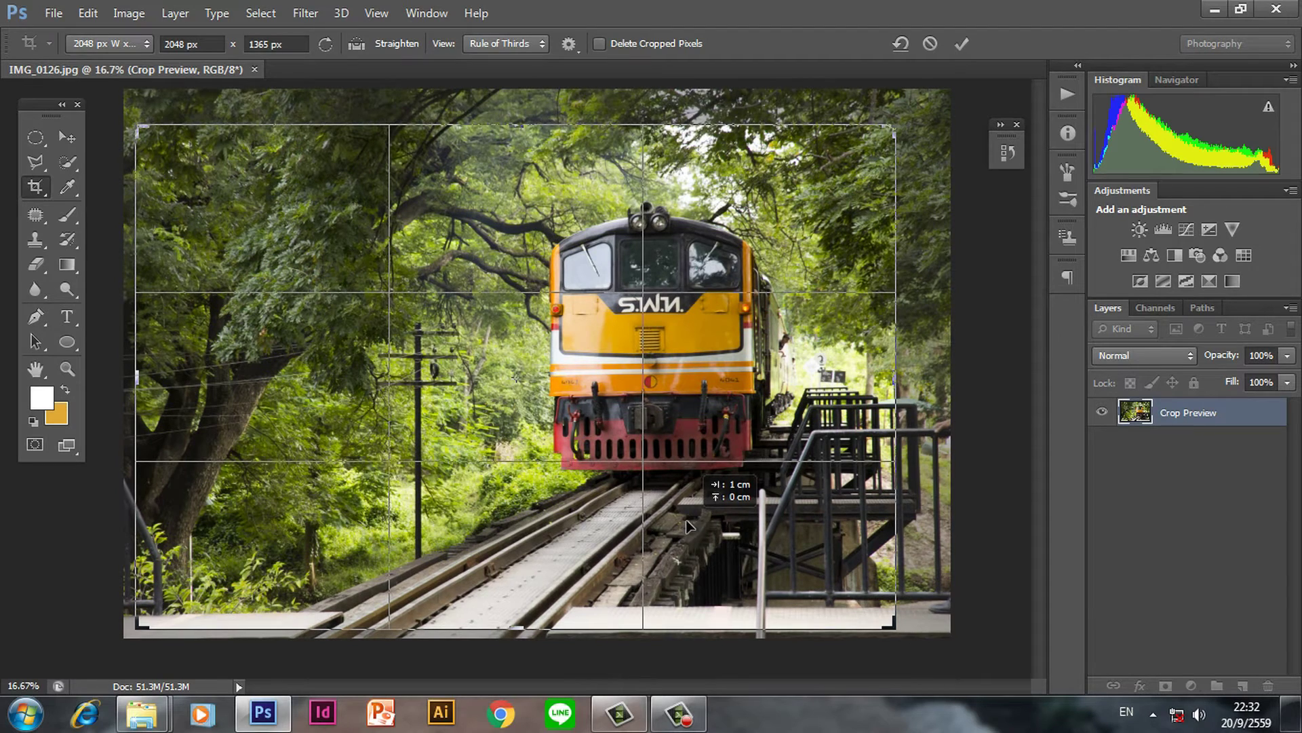
{"action": "left_click_drag", "start_coordinate": [692, 528], "coordinate": [692, 526]}
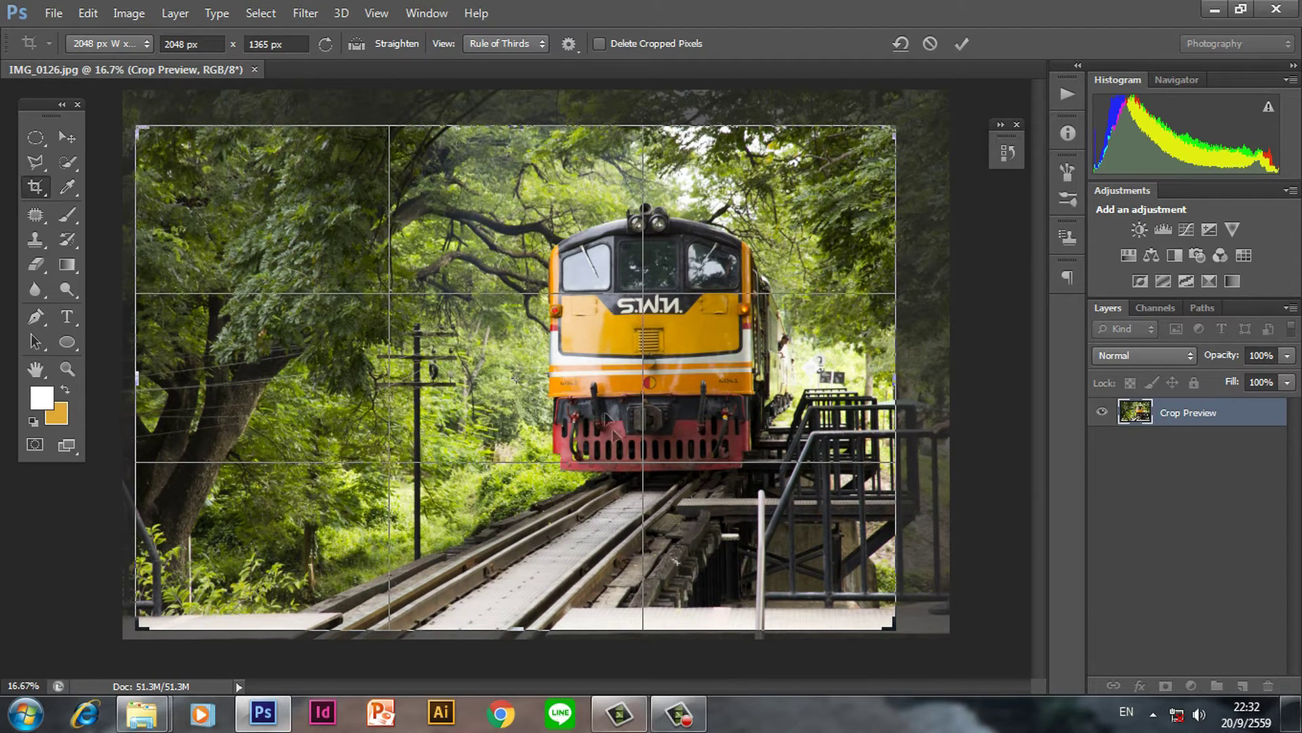
{"action": "left_click", "coordinate": [75, 140]}
{"action": "left_click", "coordinate": [557, 280]}
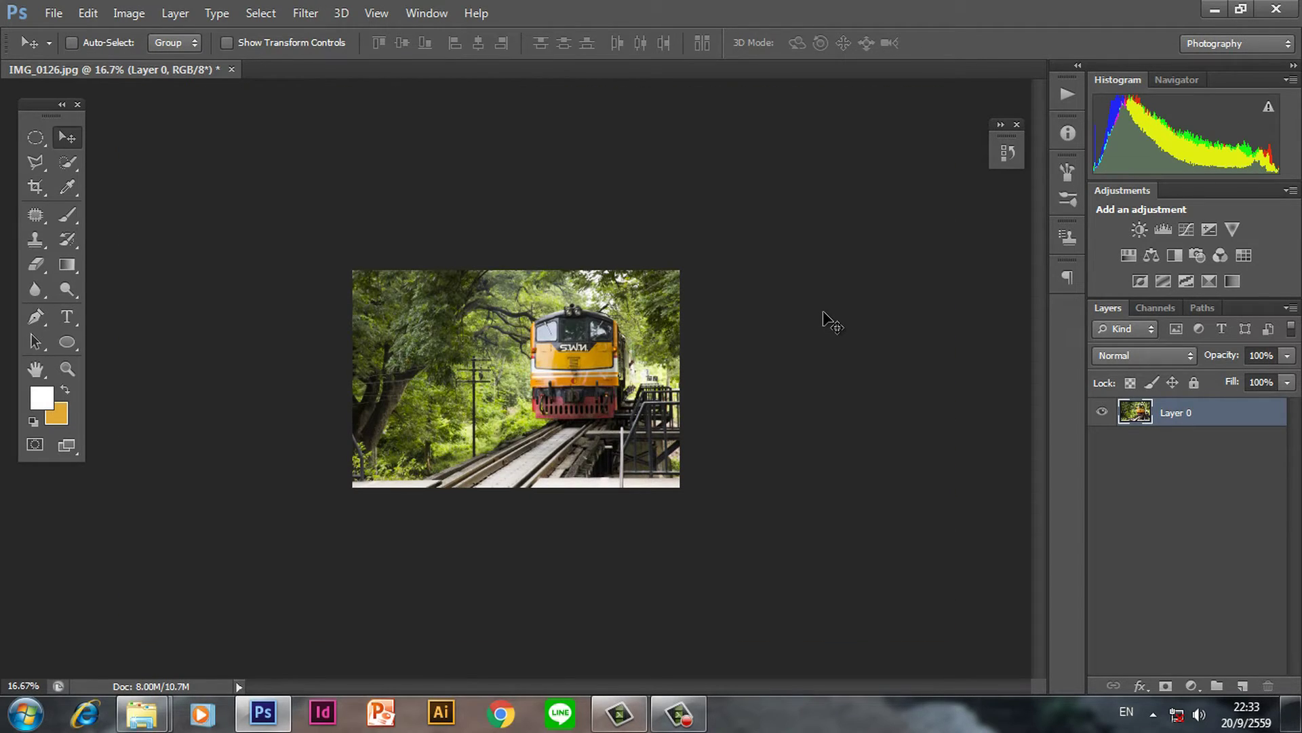
Open Smart Sharpen from the Filter menu and frame the train's front in its preview.
{"action": "key", "text": "ctrl+plus"}
{"action": "key", "text": "ctrl+plus"}
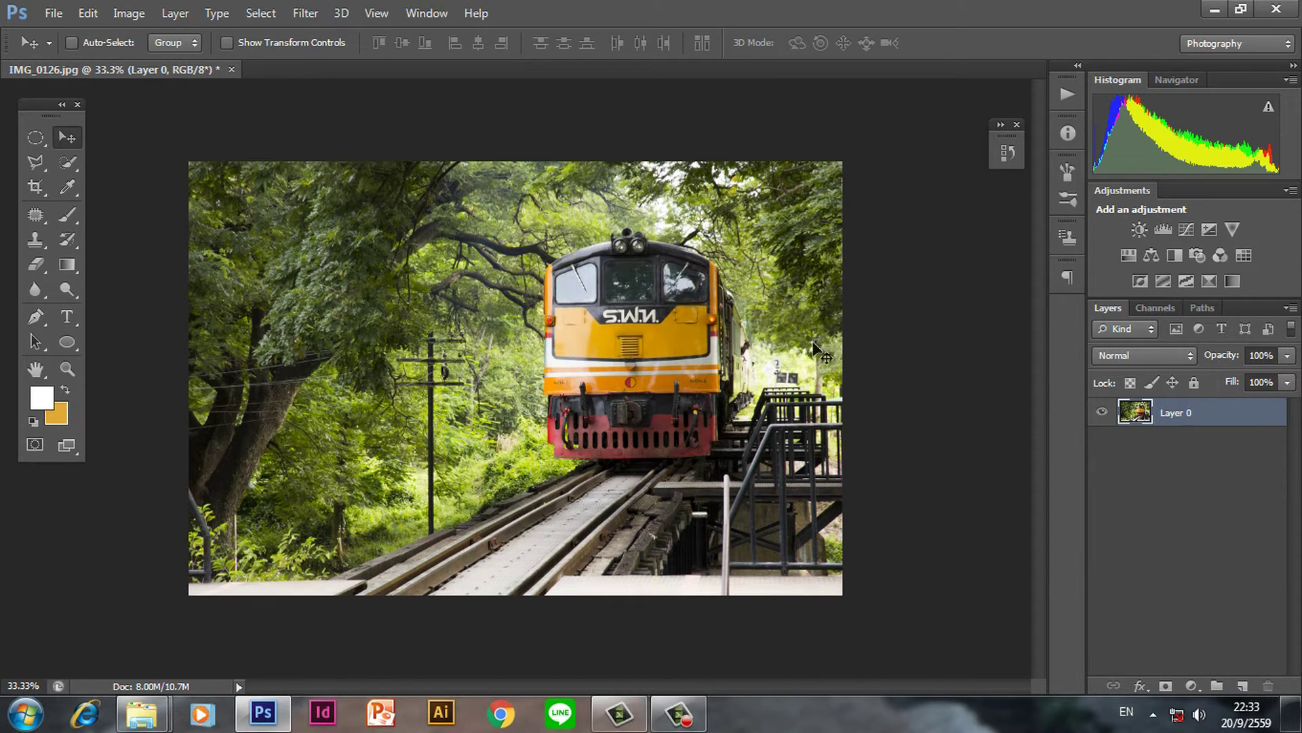
{"action": "left_click", "coordinate": [305, 14]}
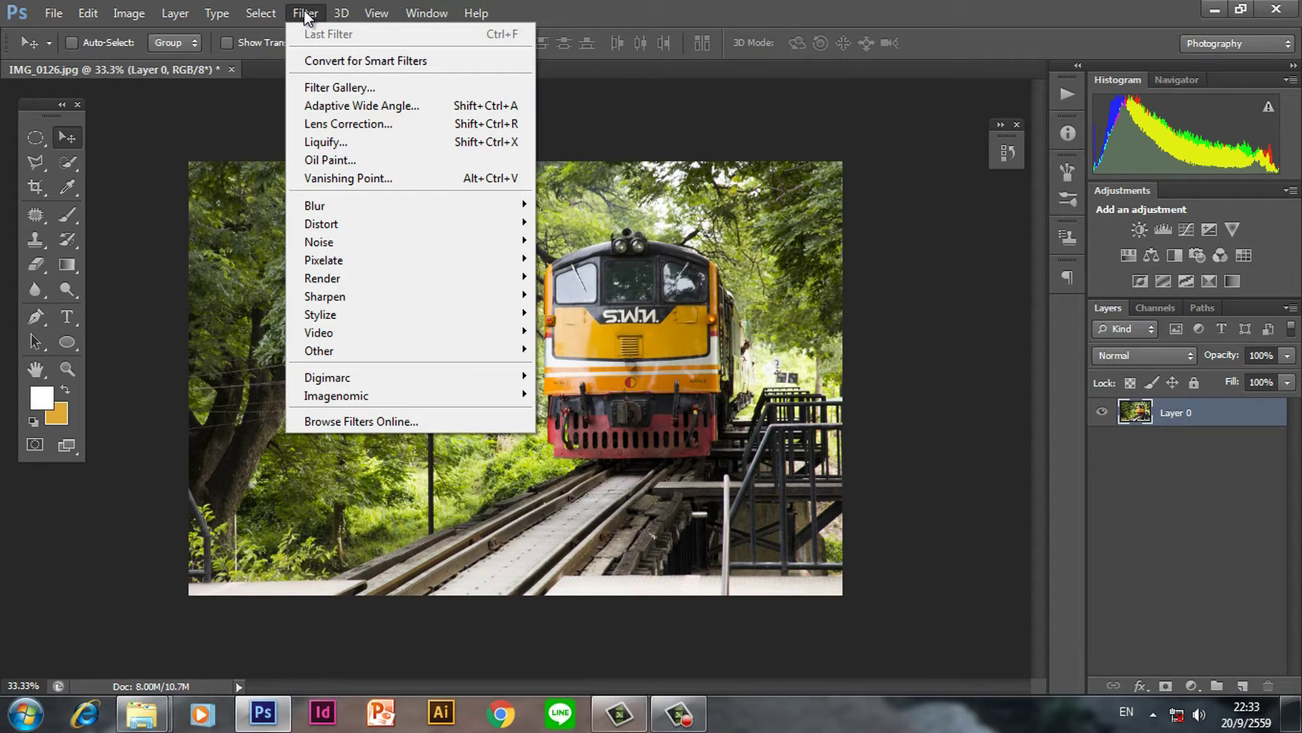
{"action": "mouse_move", "coordinate": [324, 296]}
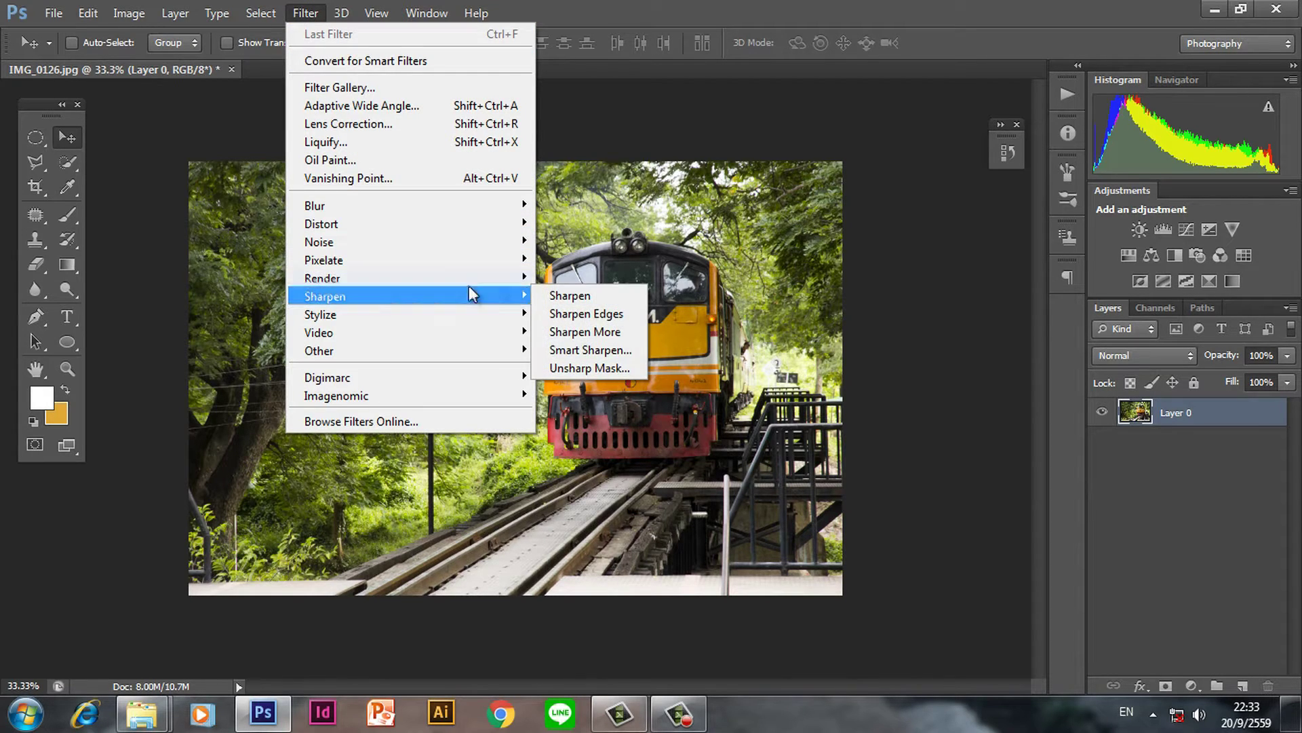
{"action": "left_click", "coordinate": [595, 350]}
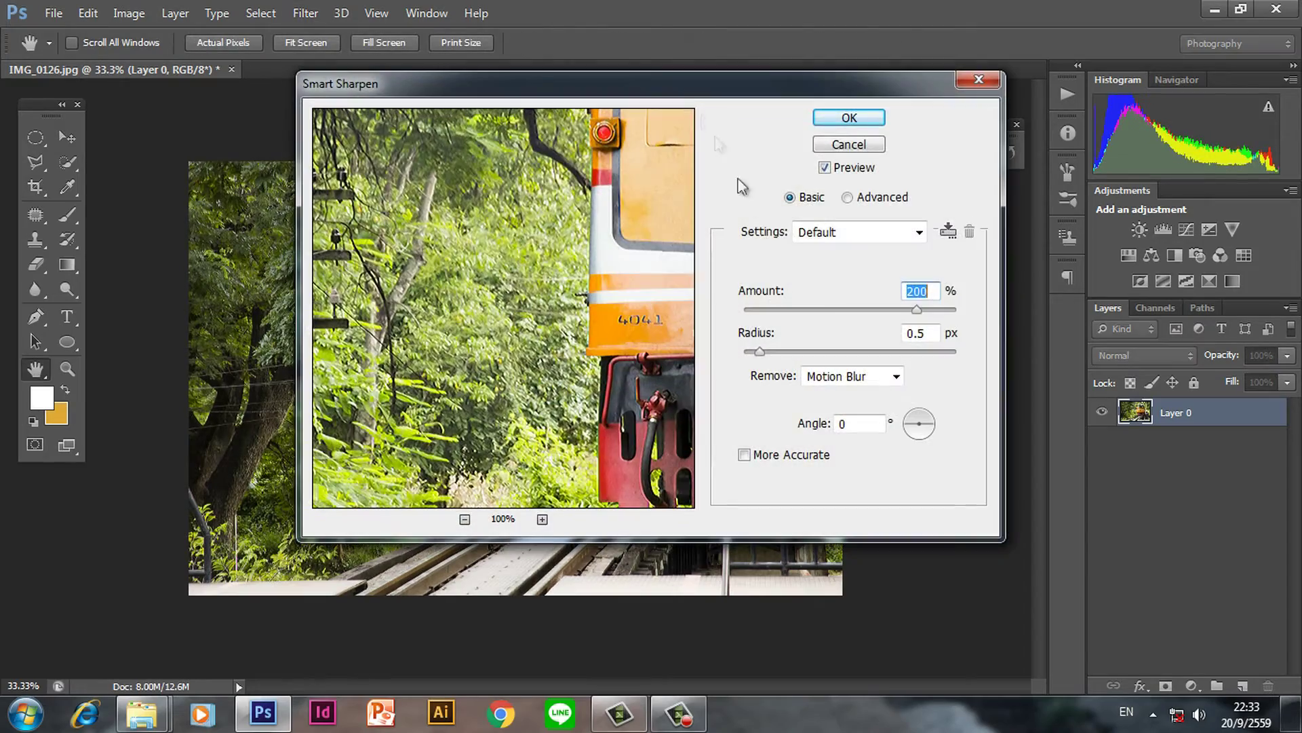
{"action": "left_click_drag", "start_coordinate": [675, 90], "coordinate": [687, 196]}
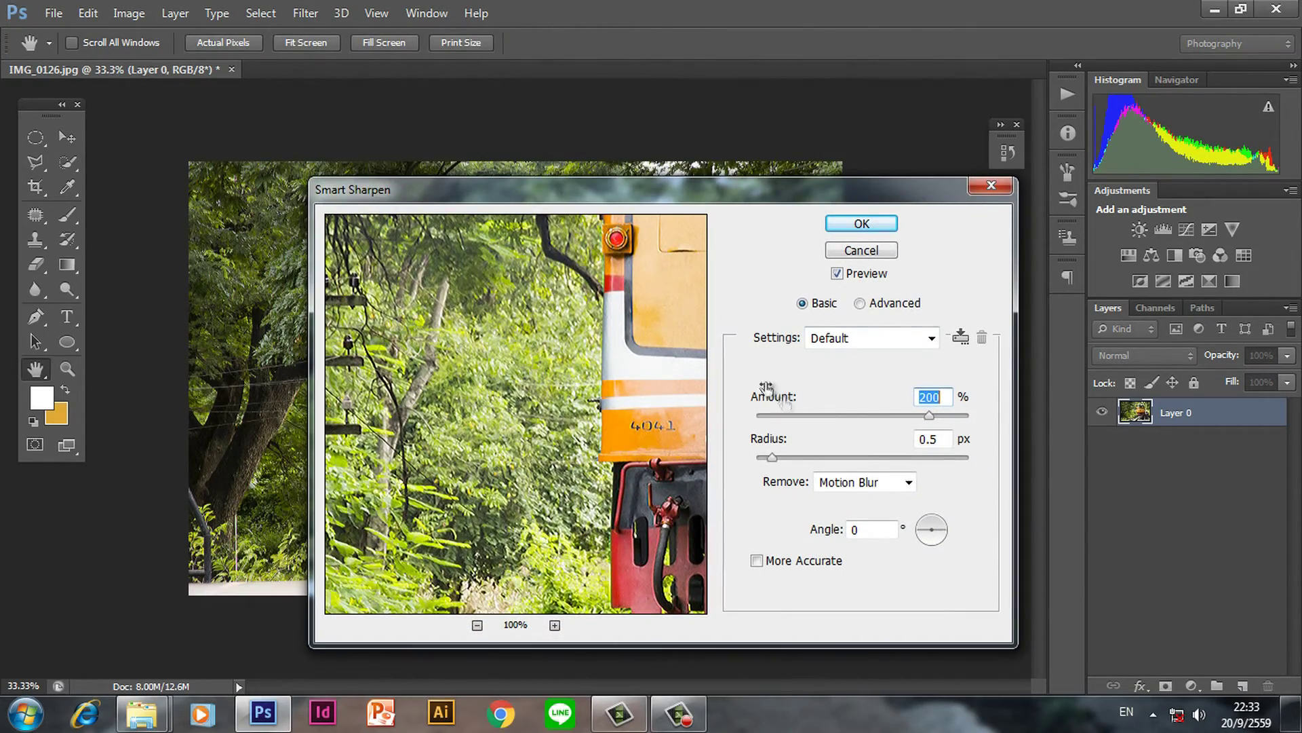
{"action": "left_click_drag", "start_coordinate": [607, 408], "coordinate": [444, 424]}
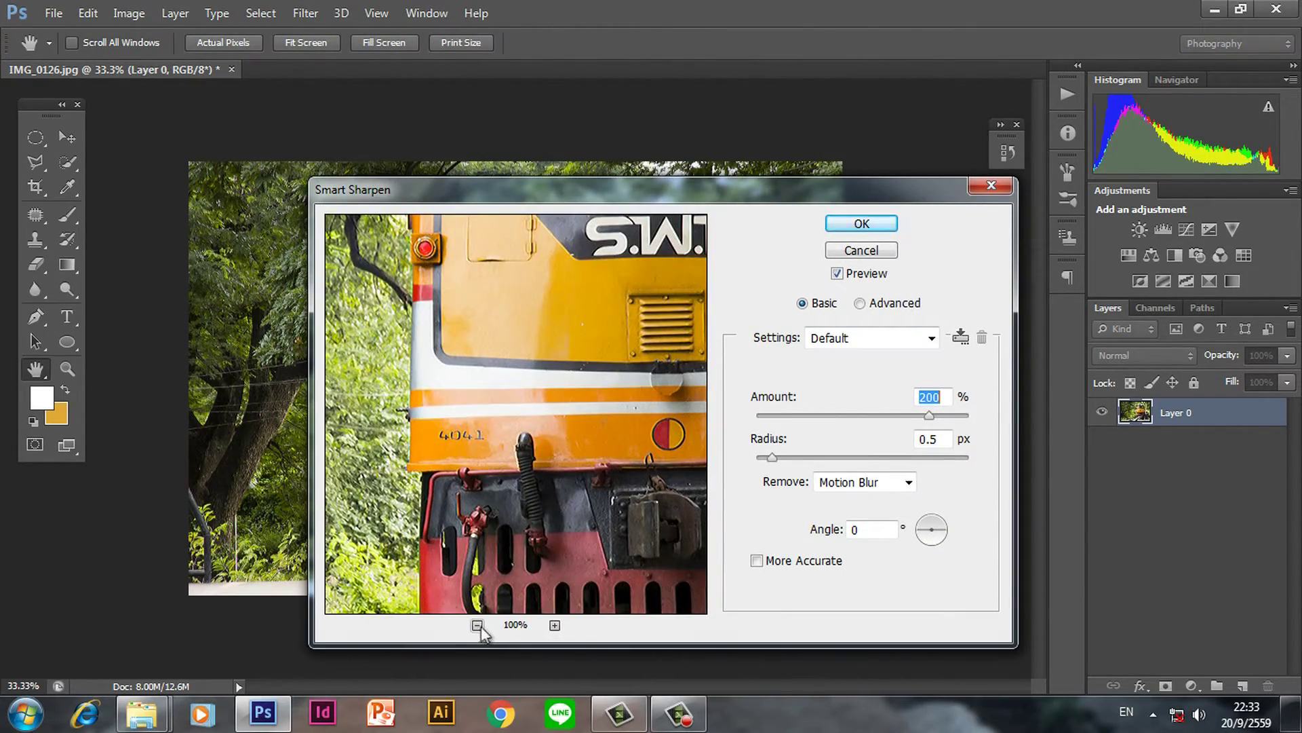
{"action": "left_click", "coordinate": [477, 624]}
{"action": "left_click_drag", "start_coordinate": [499, 592], "coordinate": [414, 679]}
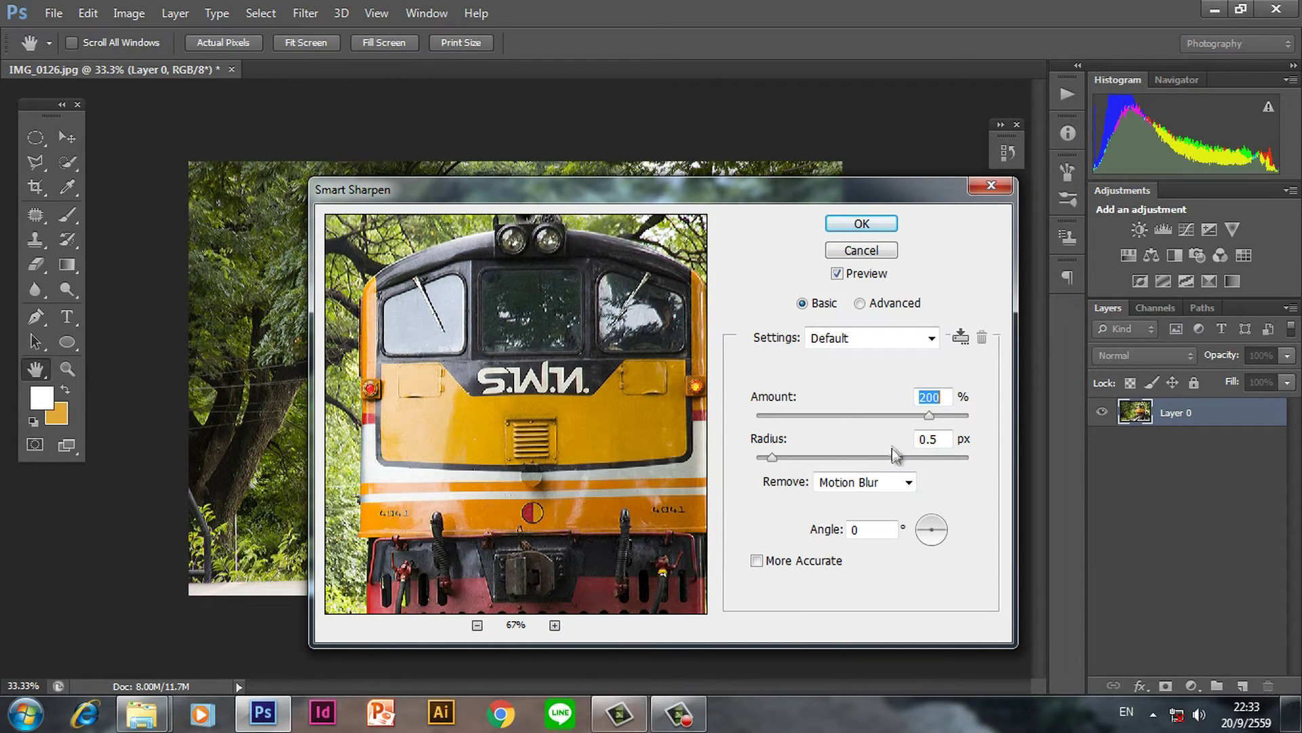
Set Smart Sharpen Amount to 200% and Radius to 0.5 px, then apply it.
{"action": "left_click_drag", "start_coordinate": [861, 416], "coordinate": [907, 416]}
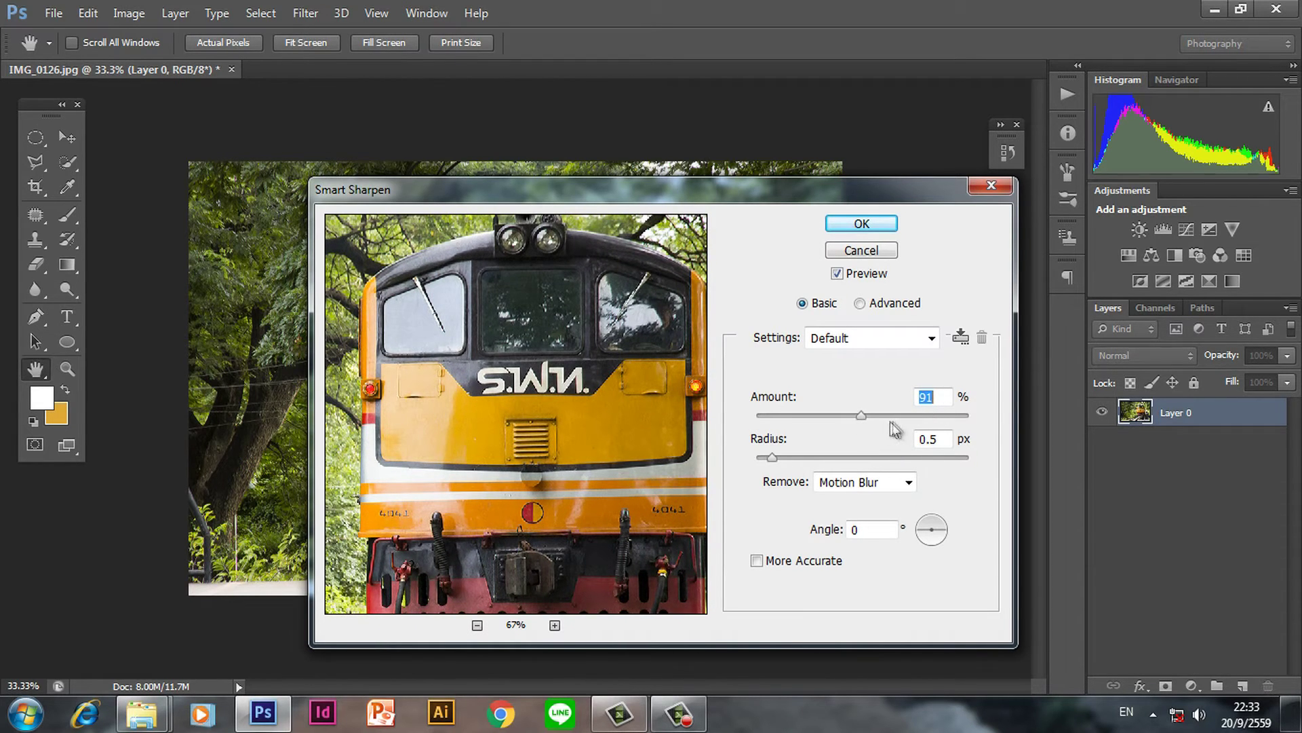
{"action": "left_click", "coordinate": [935, 417]}
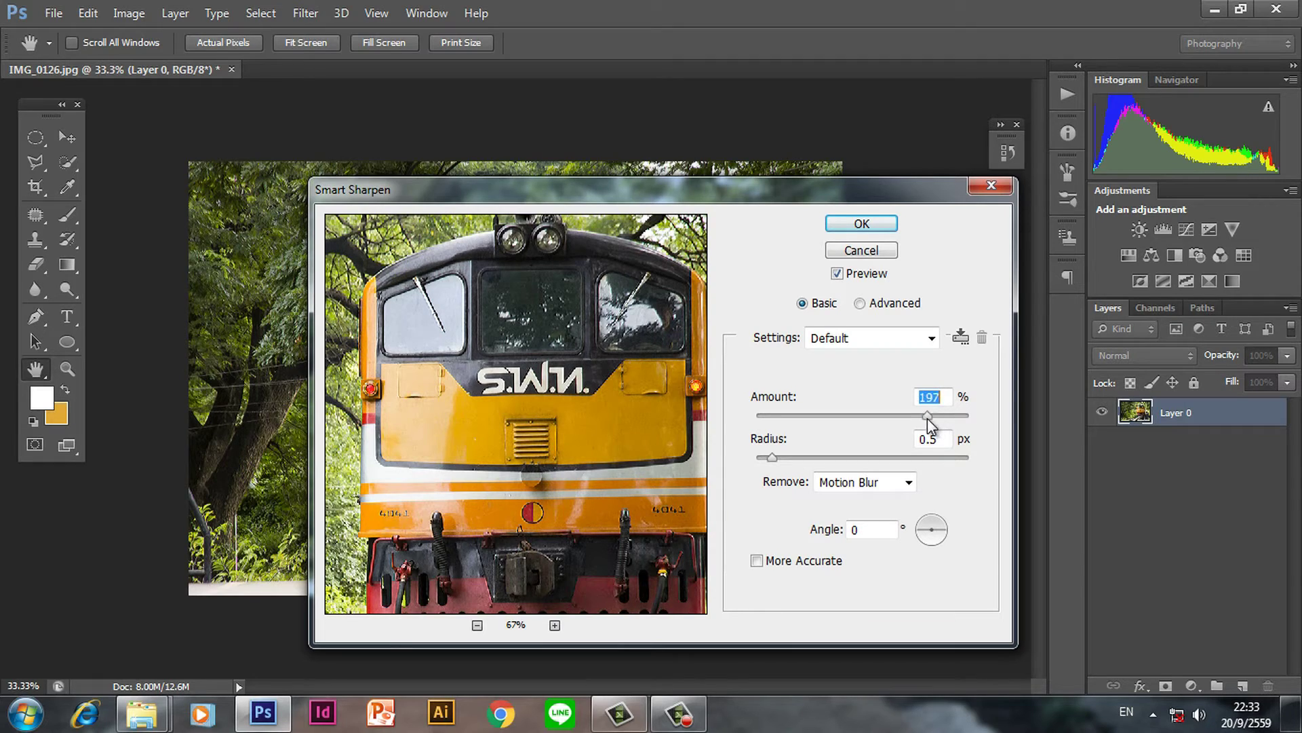
{"action": "left_click_drag", "start_coordinate": [929, 420], "coordinate": [932, 422]}
{"action": "left_click", "coordinate": [798, 460]}
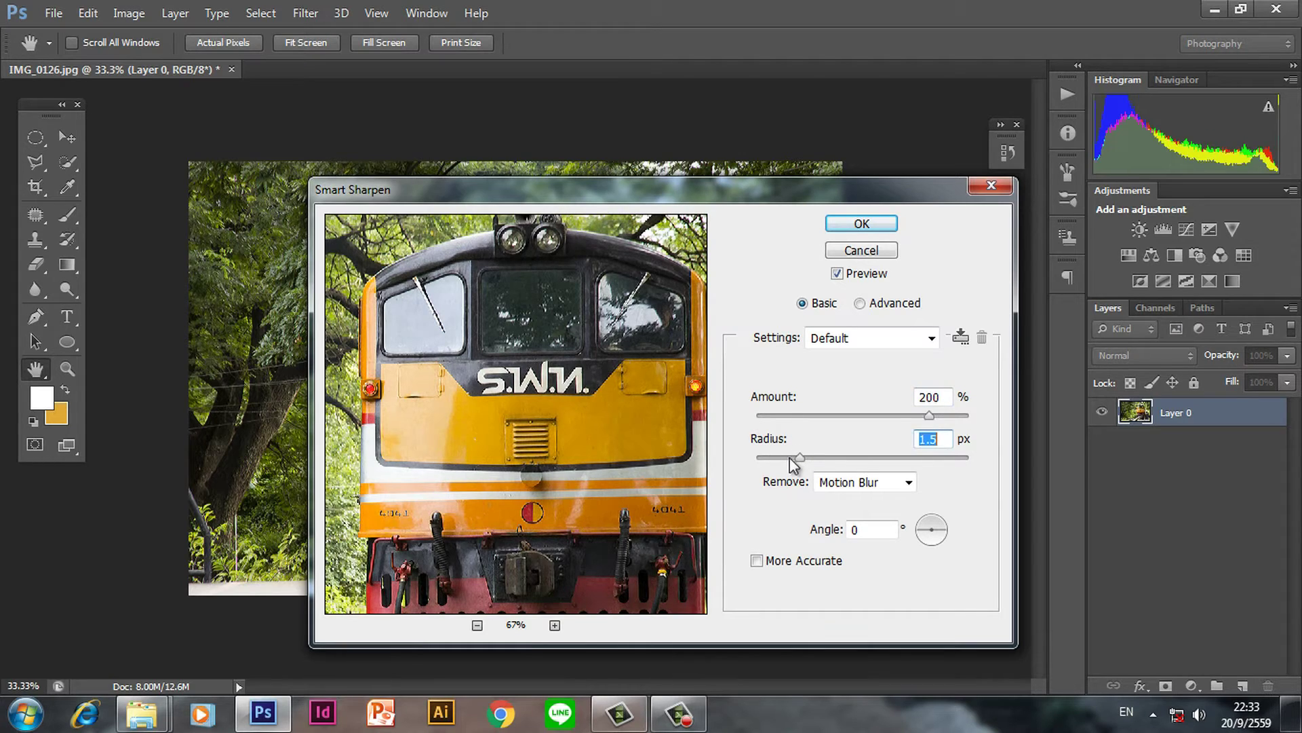
{"action": "left_click_drag", "start_coordinate": [791, 460], "coordinate": [780, 456]}
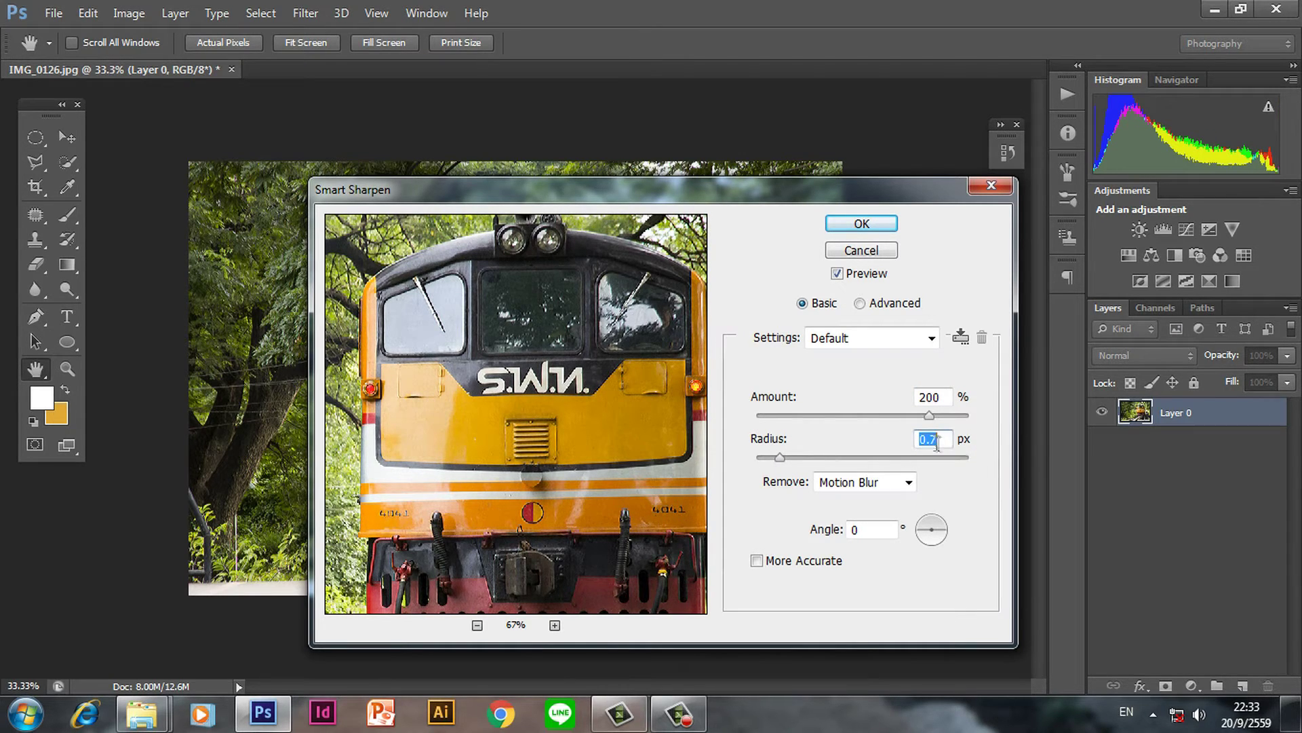
{"action": "left_click_drag", "start_coordinate": [939, 444], "coordinate": [926, 434]}
{"action": "type", "text": "5"}
{"action": "left_click", "coordinate": [875, 225]}
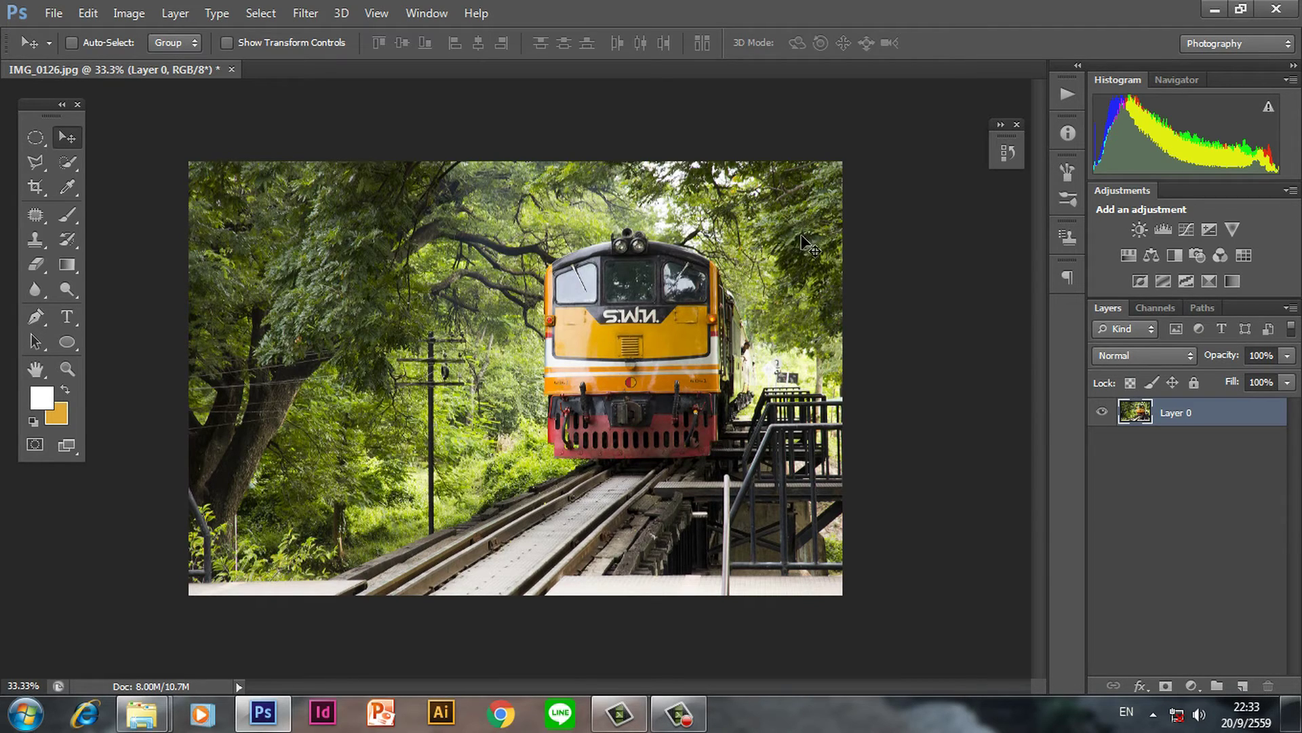
Open Save As, check the format list, cancel without saving, and show the History panel.
{"action": "left_click", "coordinate": [54, 13]}
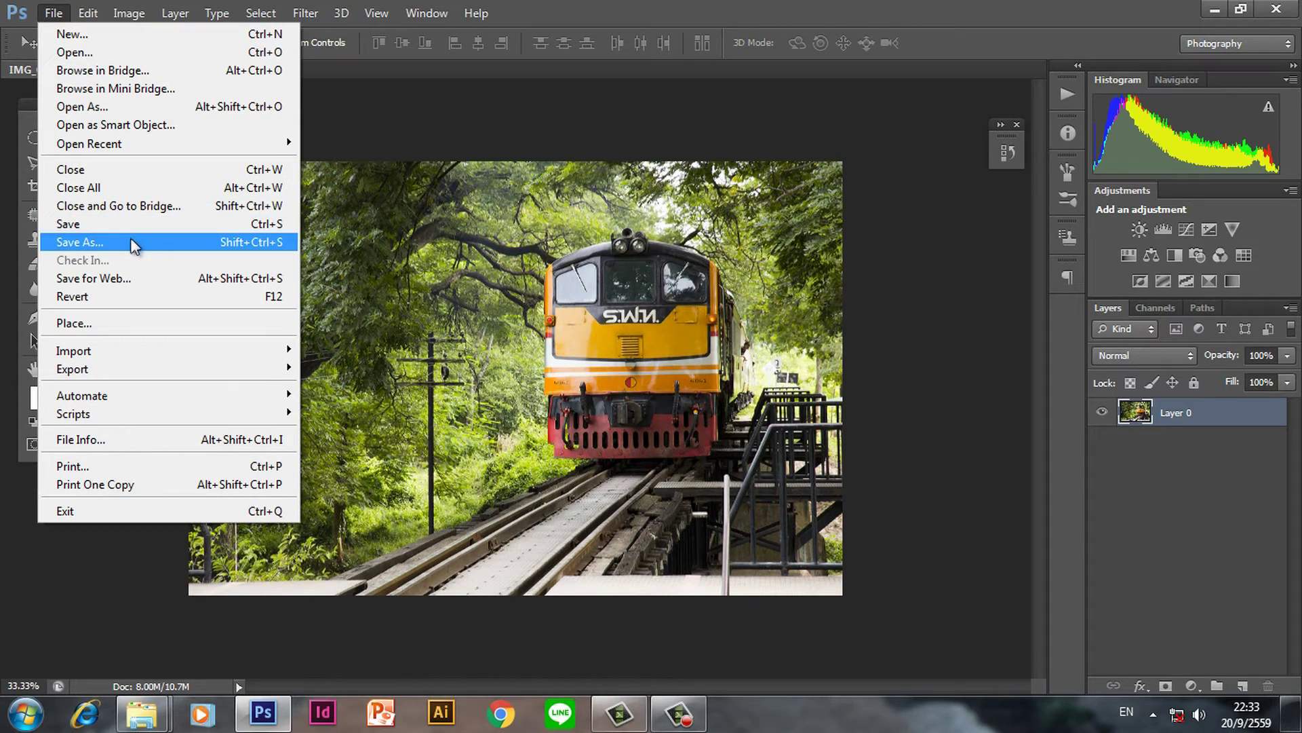
{"action": "left_click", "coordinate": [134, 245]}
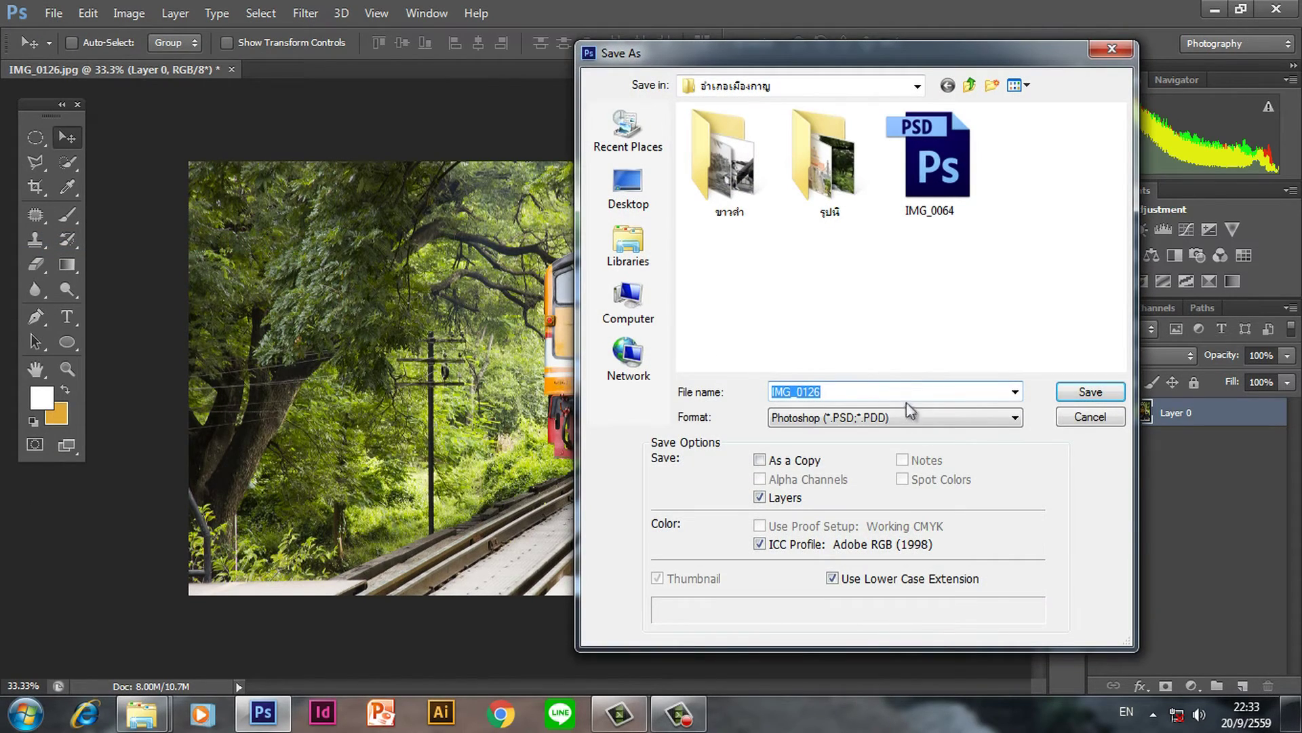
{"action": "left_click", "coordinate": [909, 417]}
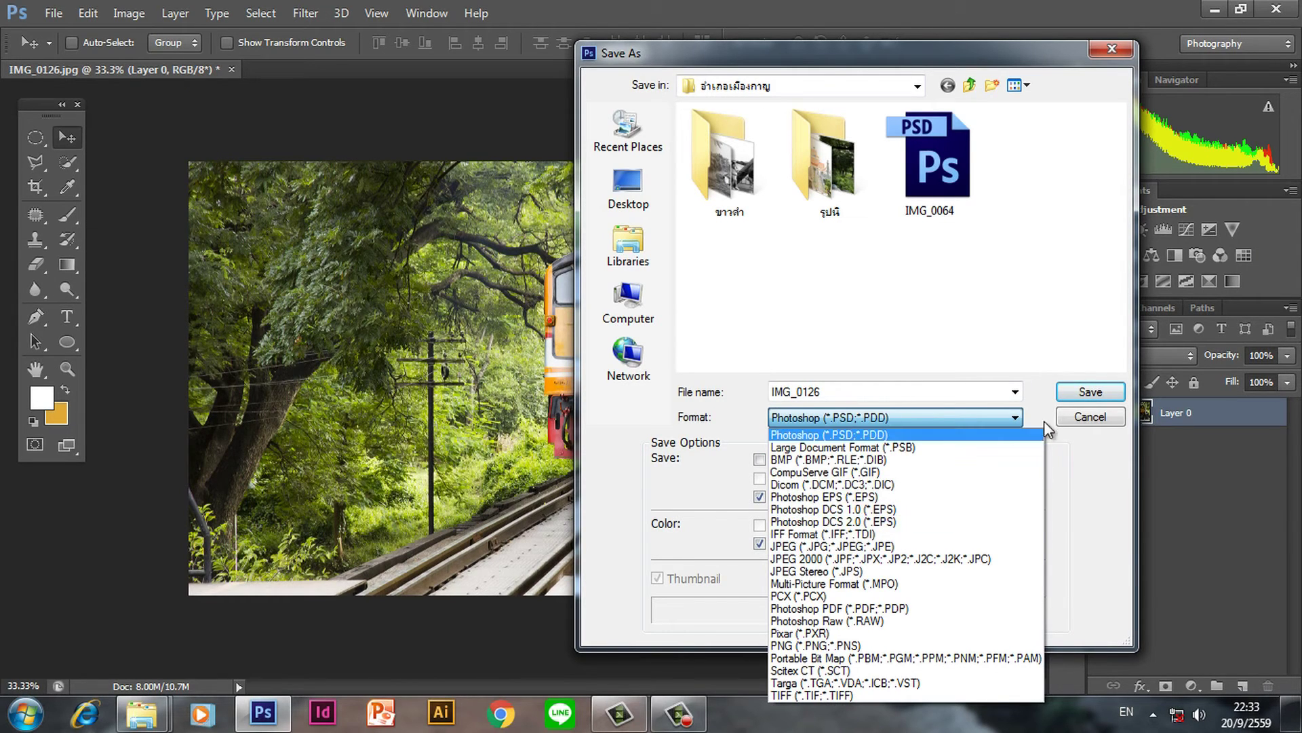
{"action": "left_click", "coordinate": [1074, 422]}
{"action": "left_click", "coordinate": [1078, 422]}
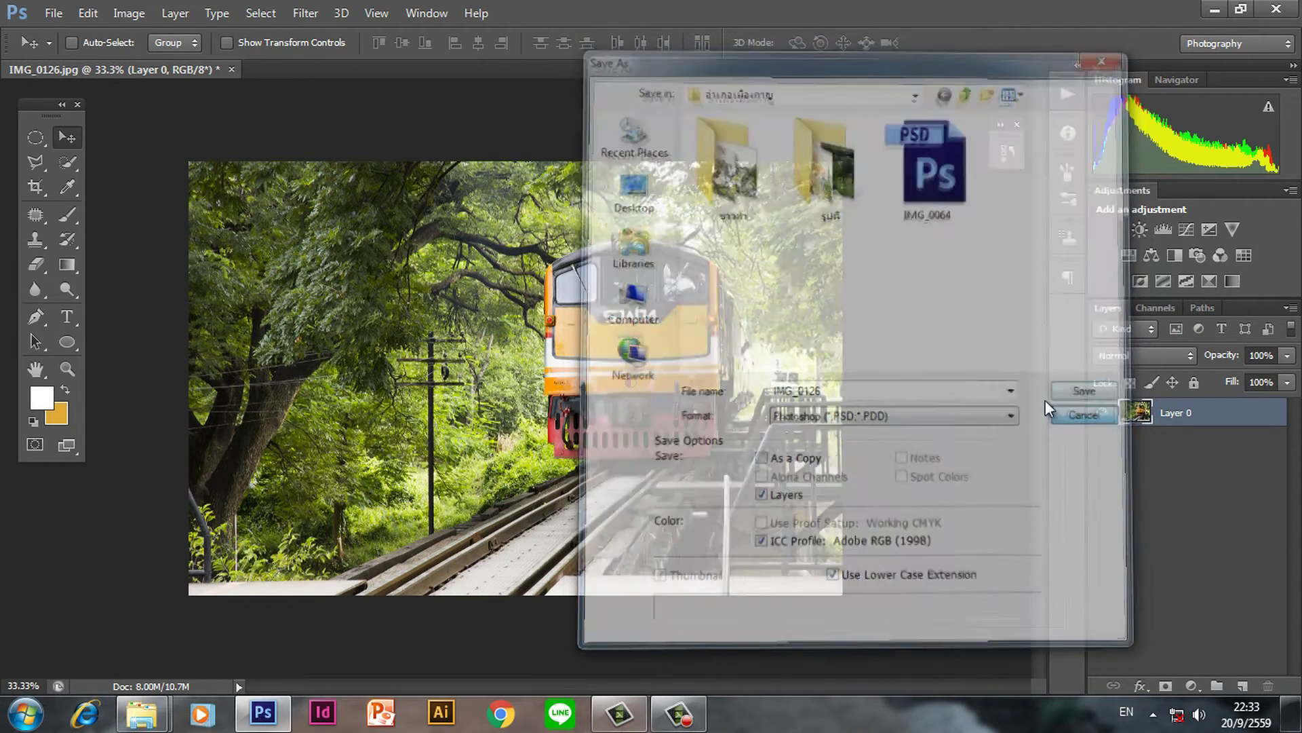
{"action": "left_click", "coordinate": [1008, 153]}
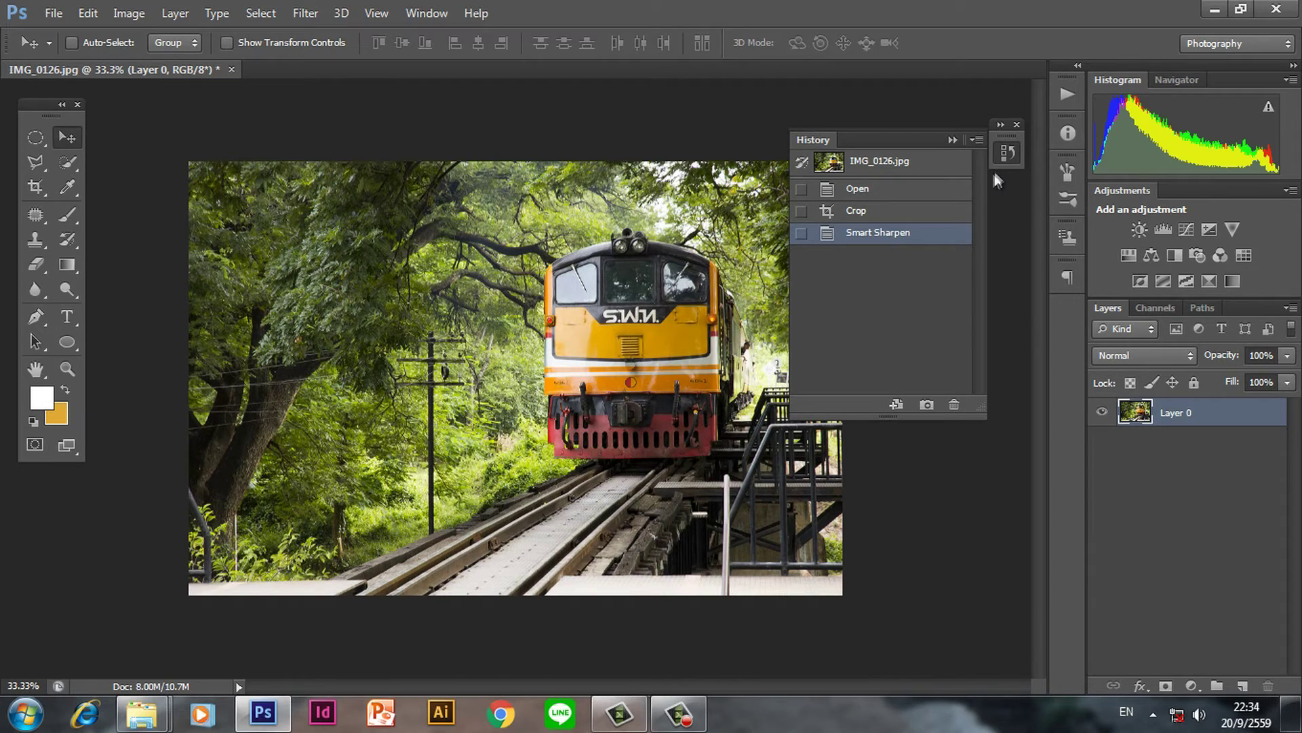
Revert to the original IMG_0126.jpg snapshot in History and zoom out.
{"action": "left_click", "coordinate": [912, 169]}
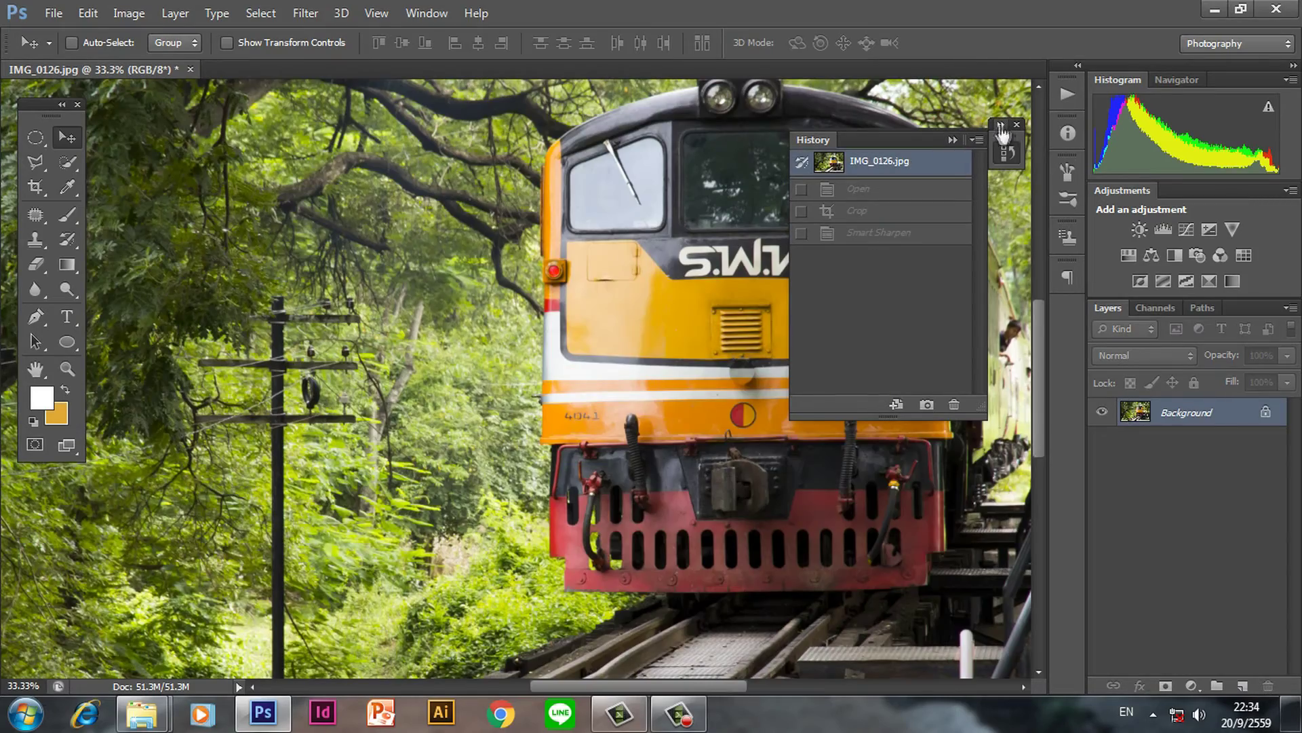
{"action": "left_click", "coordinate": [953, 139]}
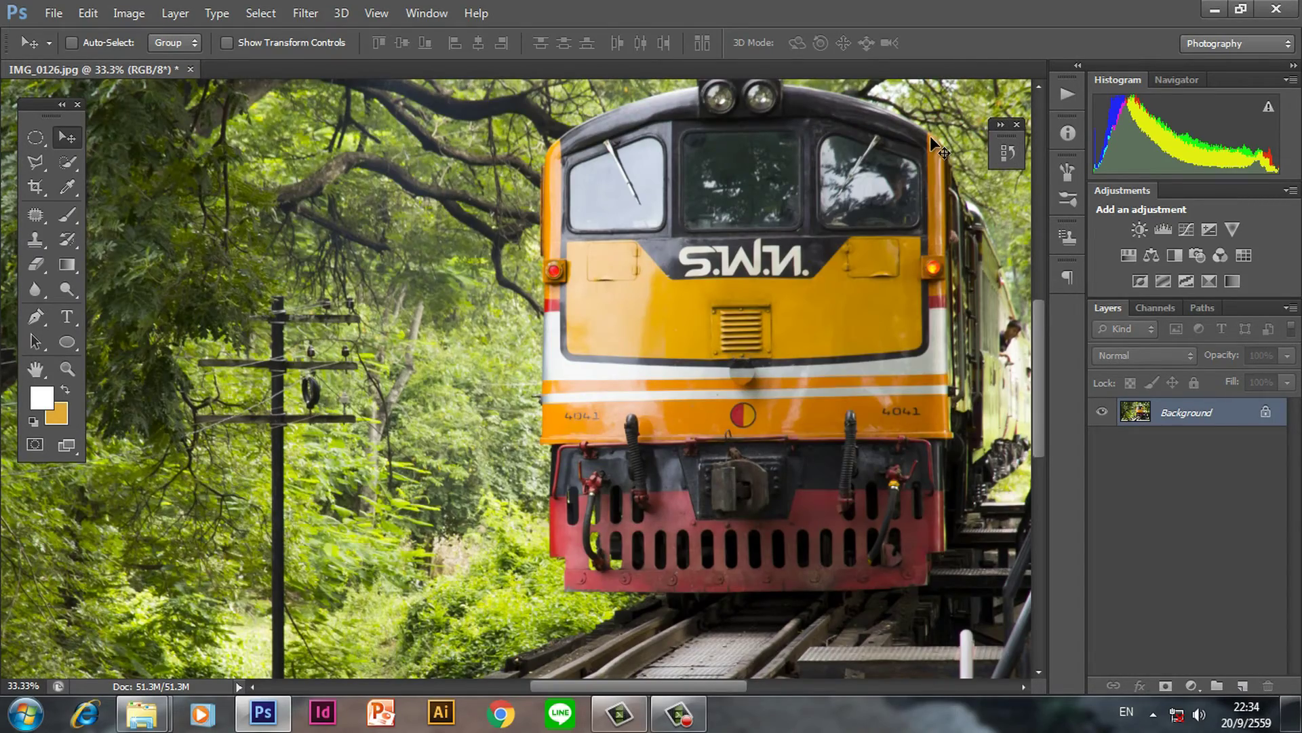
{"action": "key", "text": "ctrl+minus"}
{"action": "key", "text": "ctrl+minus"}
{"action": "key", "text": "ctrl+minus"}
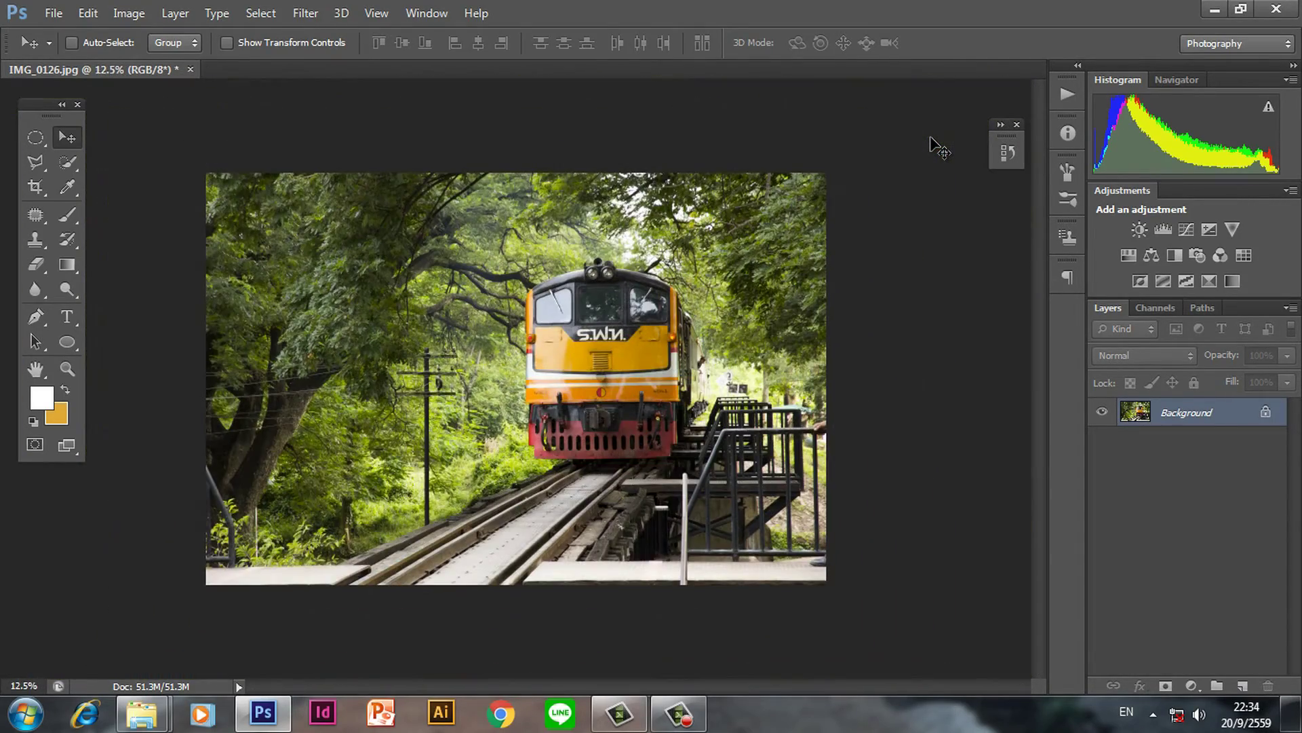
Resize the image to 2048 px wide (1365 high) at 300 pixels/inch via Image Size.
{"action": "left_click", "coordinate": [131, 13]}
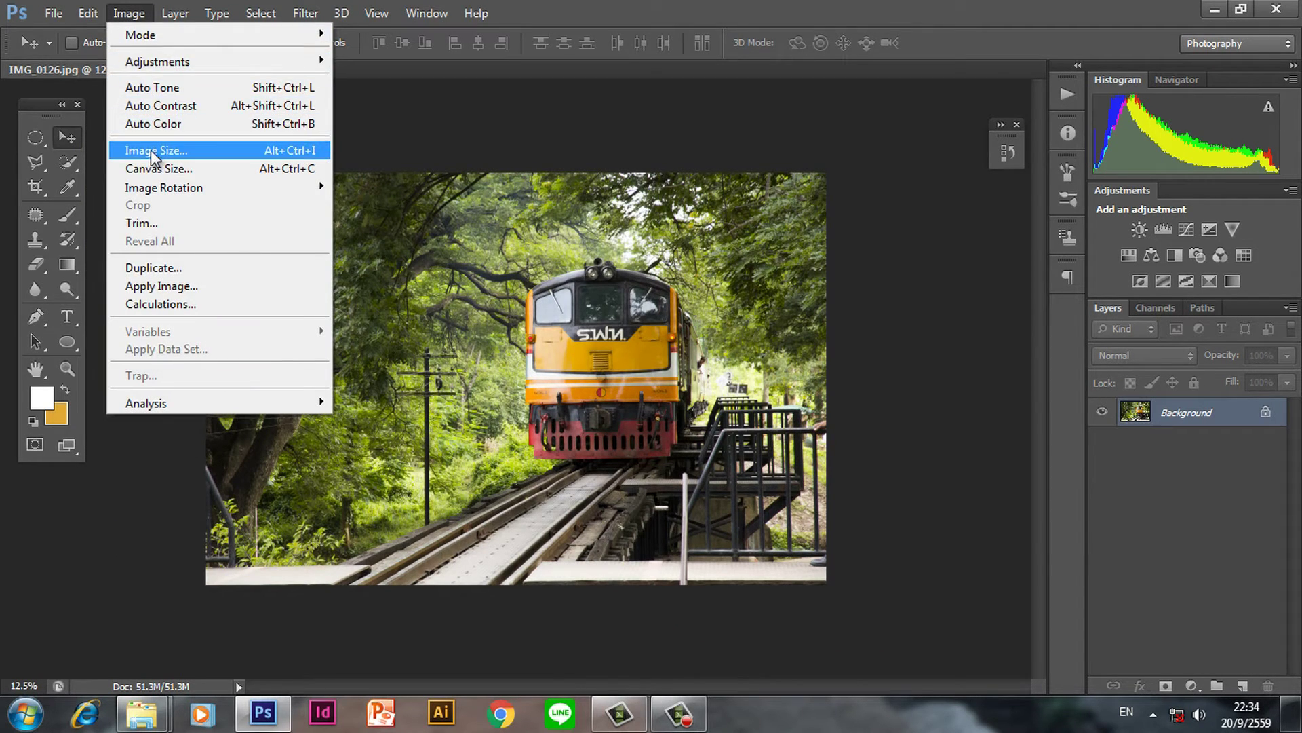
{"action": "left_click", "coordinate": [153, 153]}
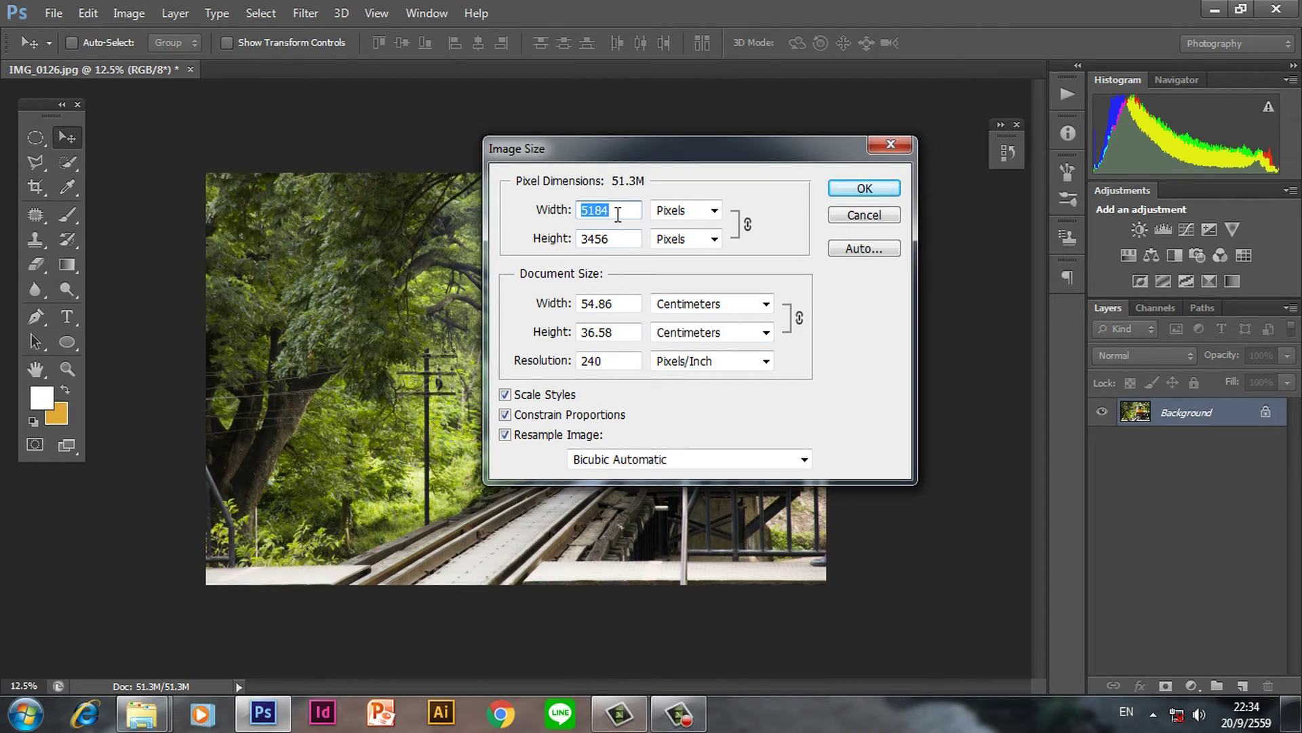
{"action": "type", "text": "2048"}
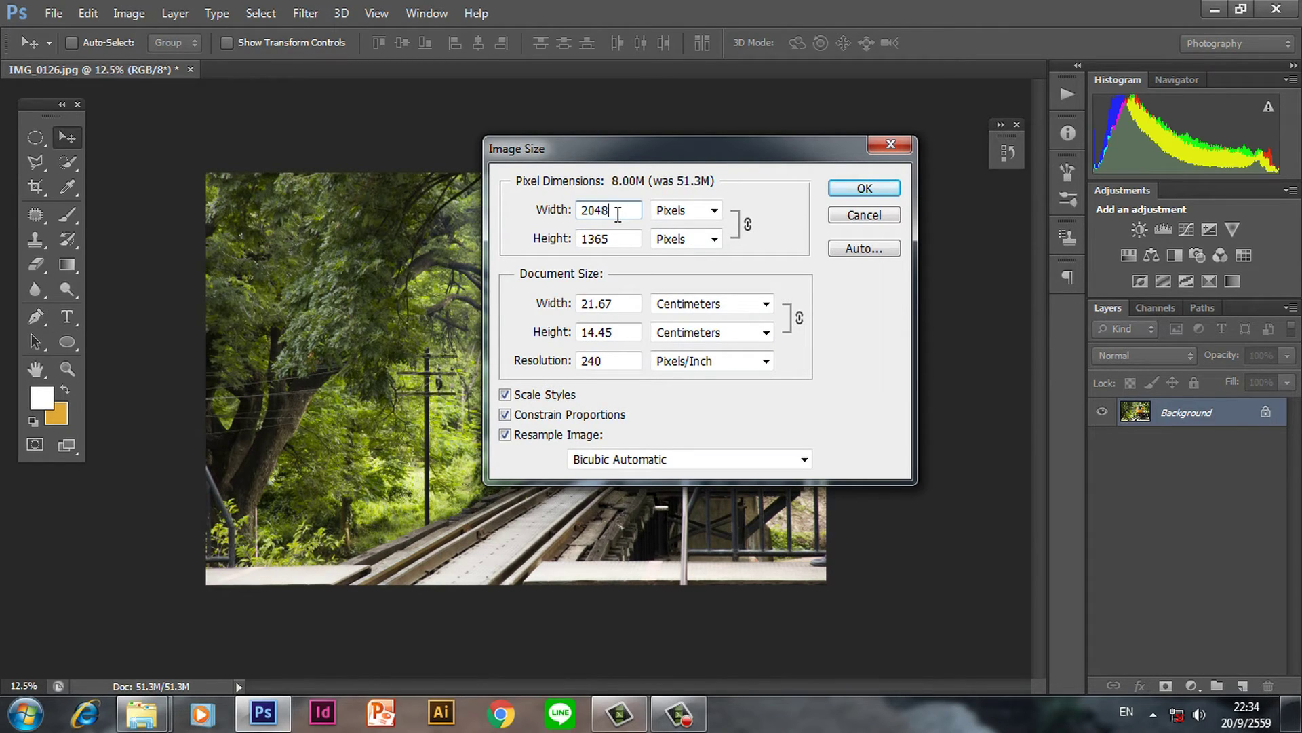
{"action": "left_click", "coordinate": [600, 361]}
{"action": "double_click", "coordinate": [599, 361]}
{"action": "type", "text": "300"}
{"action": "left_click", "coordinate": [563, 219]}
{"action": "type", "text": "2048"}
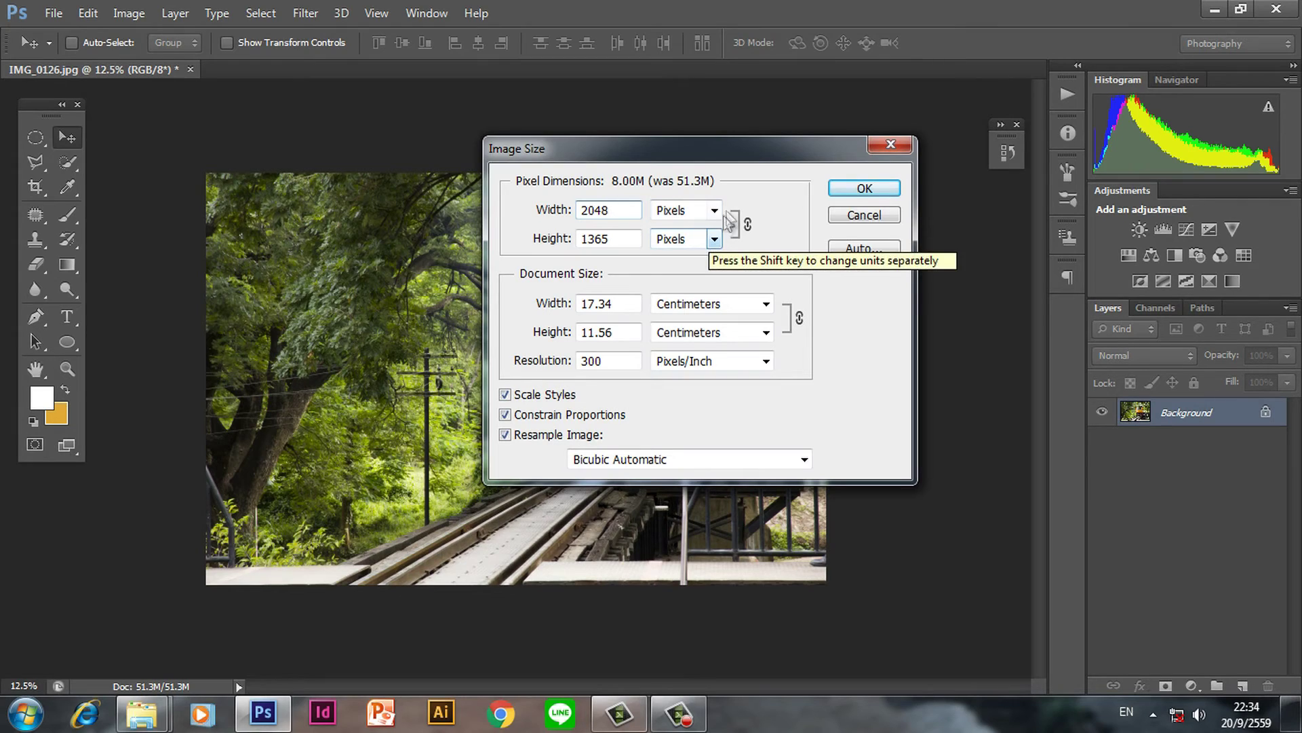
{"action": "left_click", "coordinate": [876, 187]}
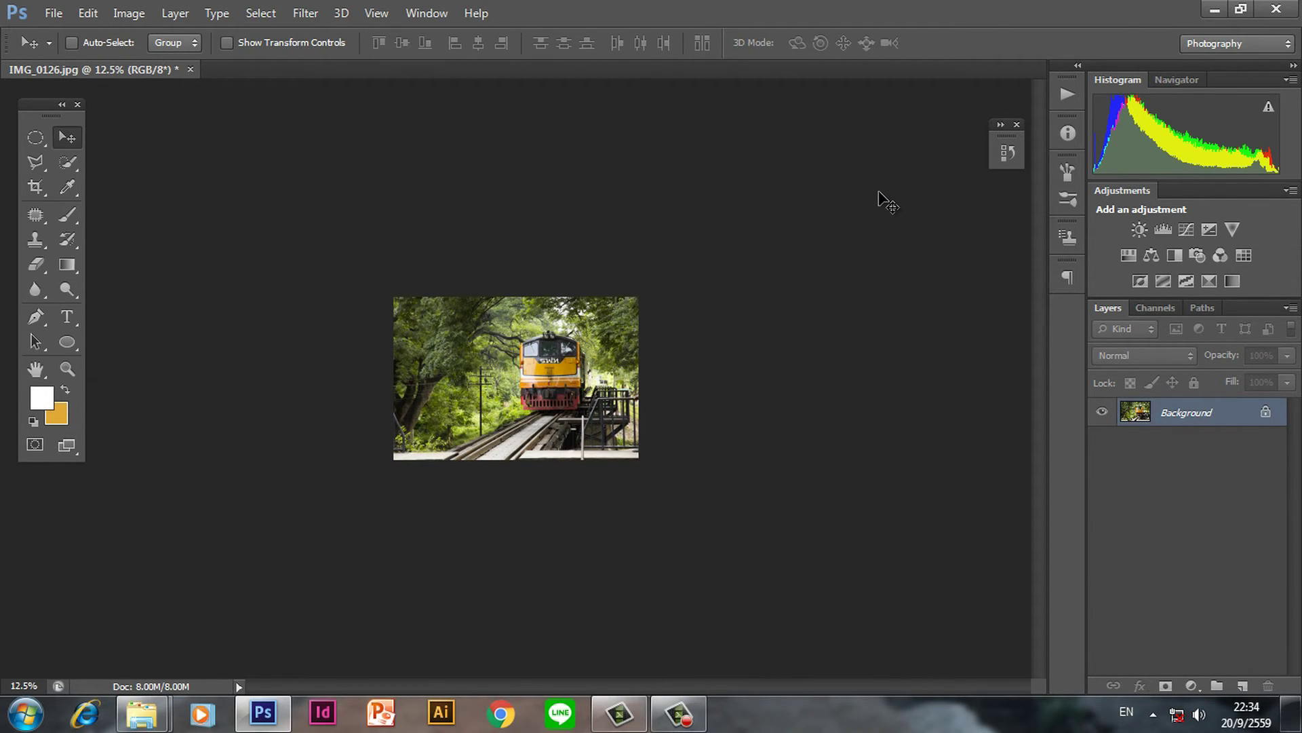
{"action": "key", "text": "ctrl+plus"}
{"action": "key", "text": "ctrl+plus"}
{"action": "key", "text": "ctrl+plus"}
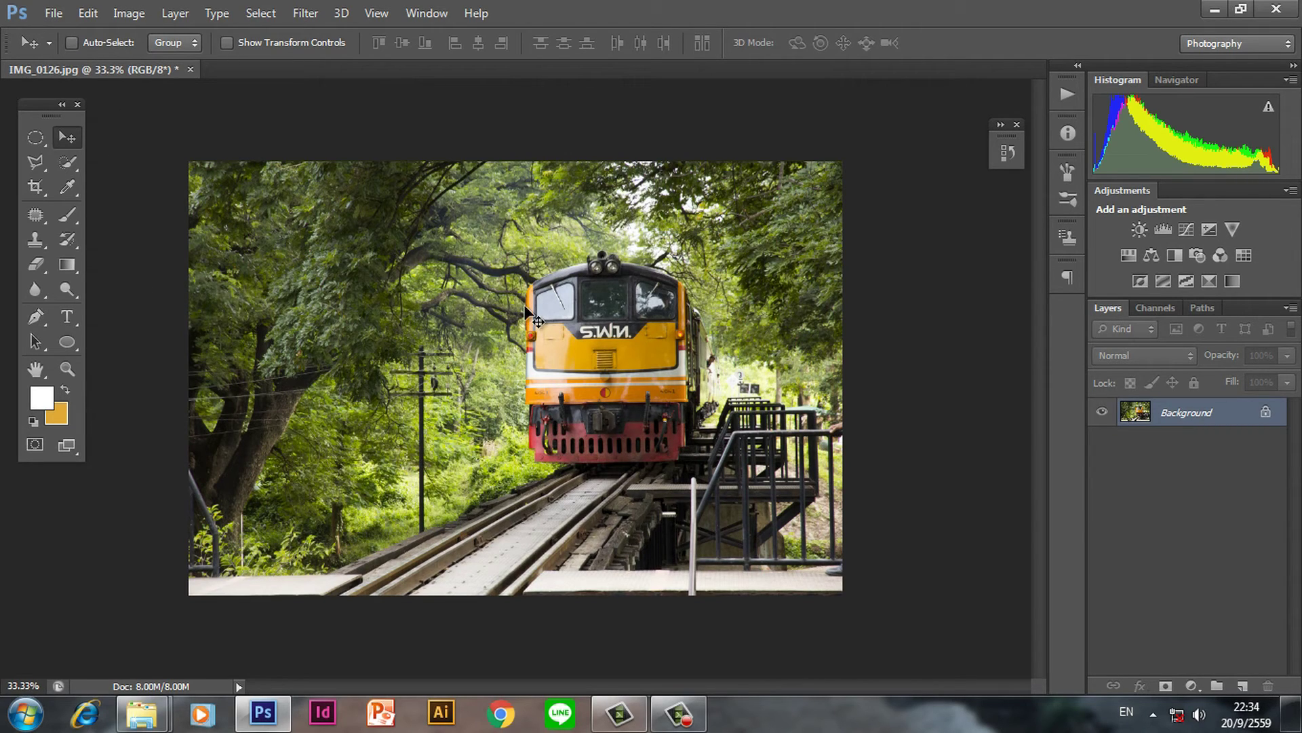
Choose Filter > Sharpen > Smart Sharpen for the resized 2048 × 1365 photo.
{"action": "left_click", "coordinate": [304, 14]}
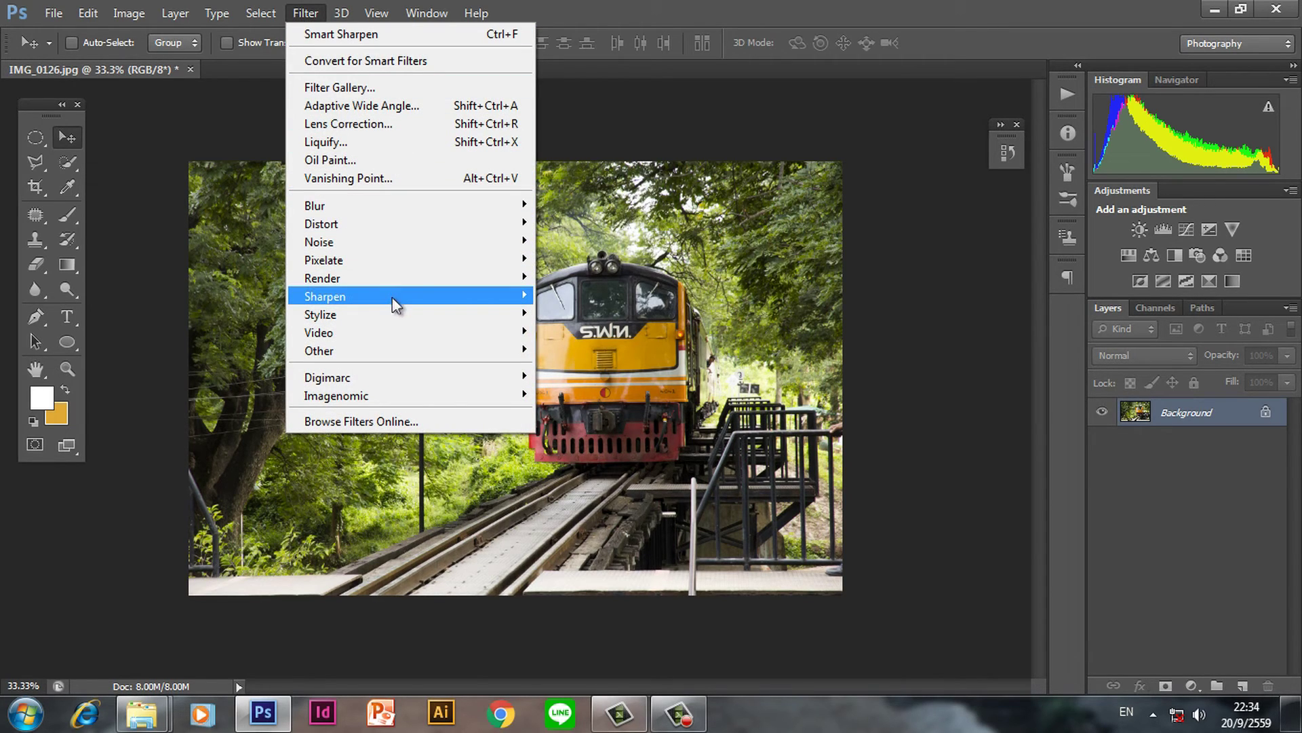
{"action": "mouse_move", "coordinate": [325, 296]}
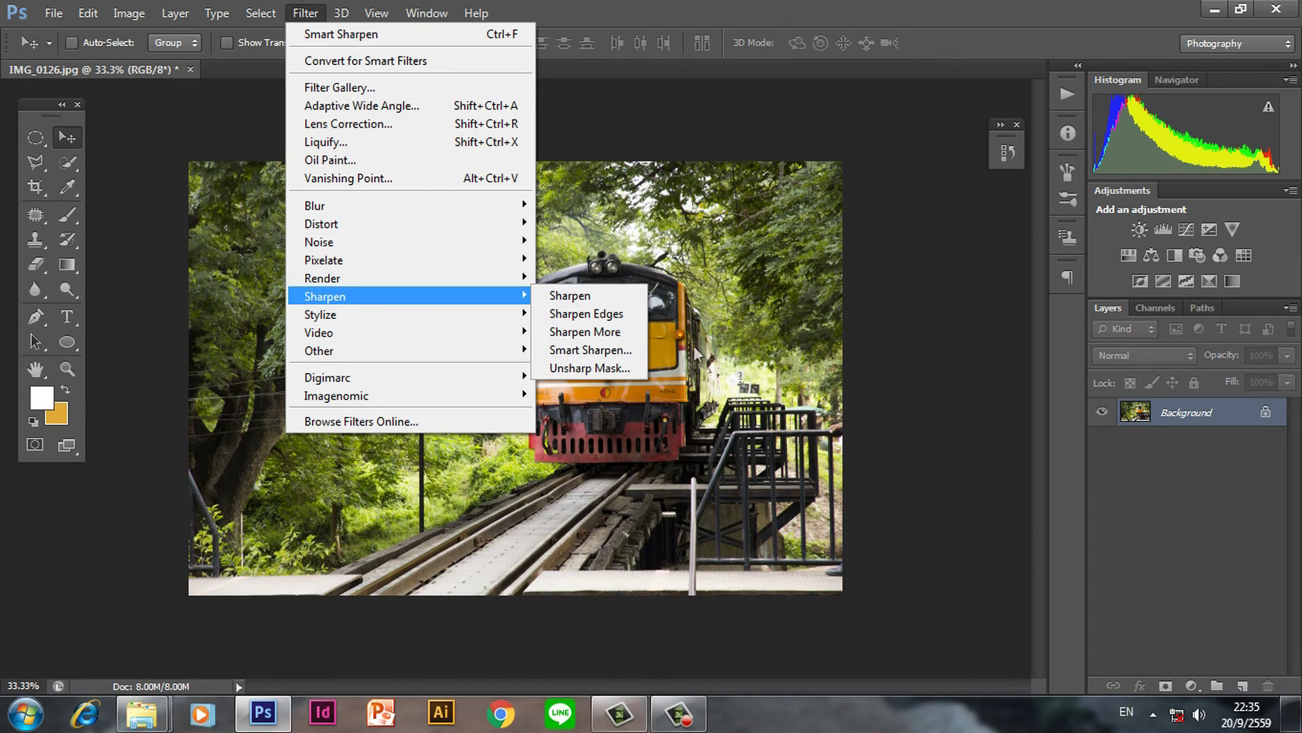
{"action": "left_click", "coordinate": [621, 350]}
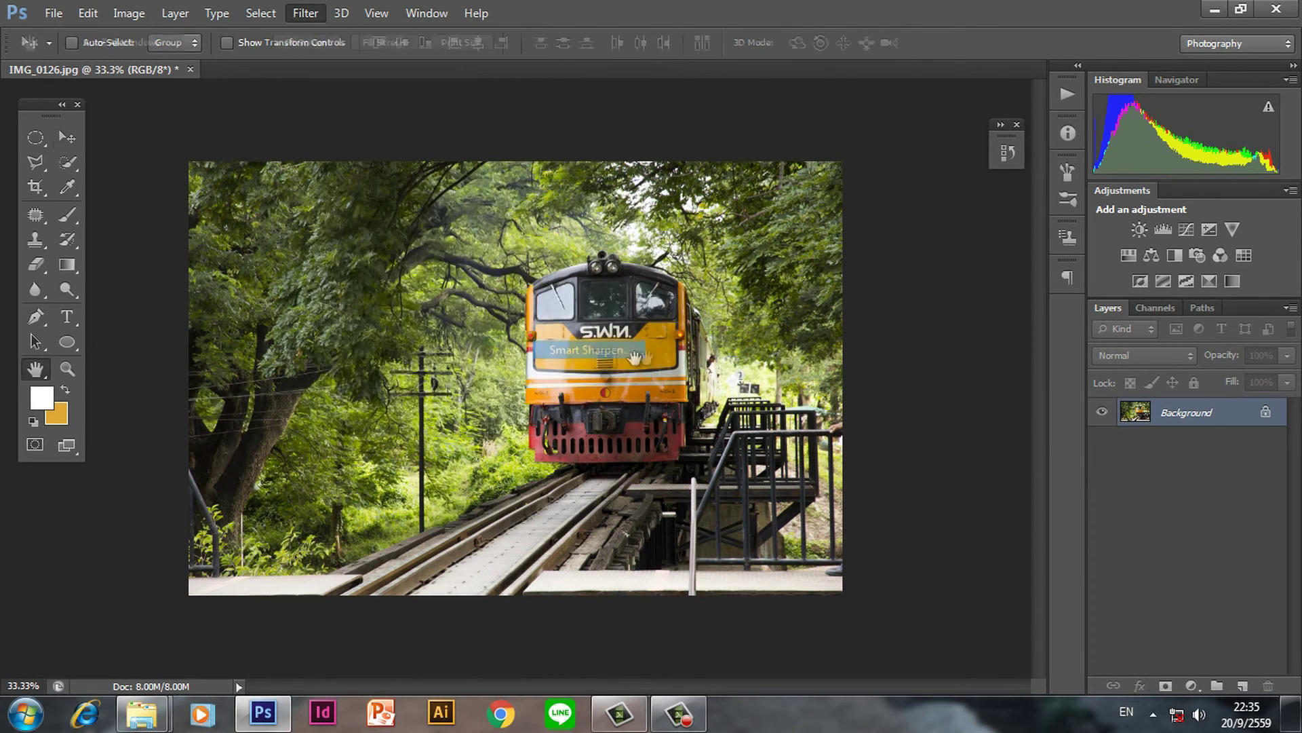